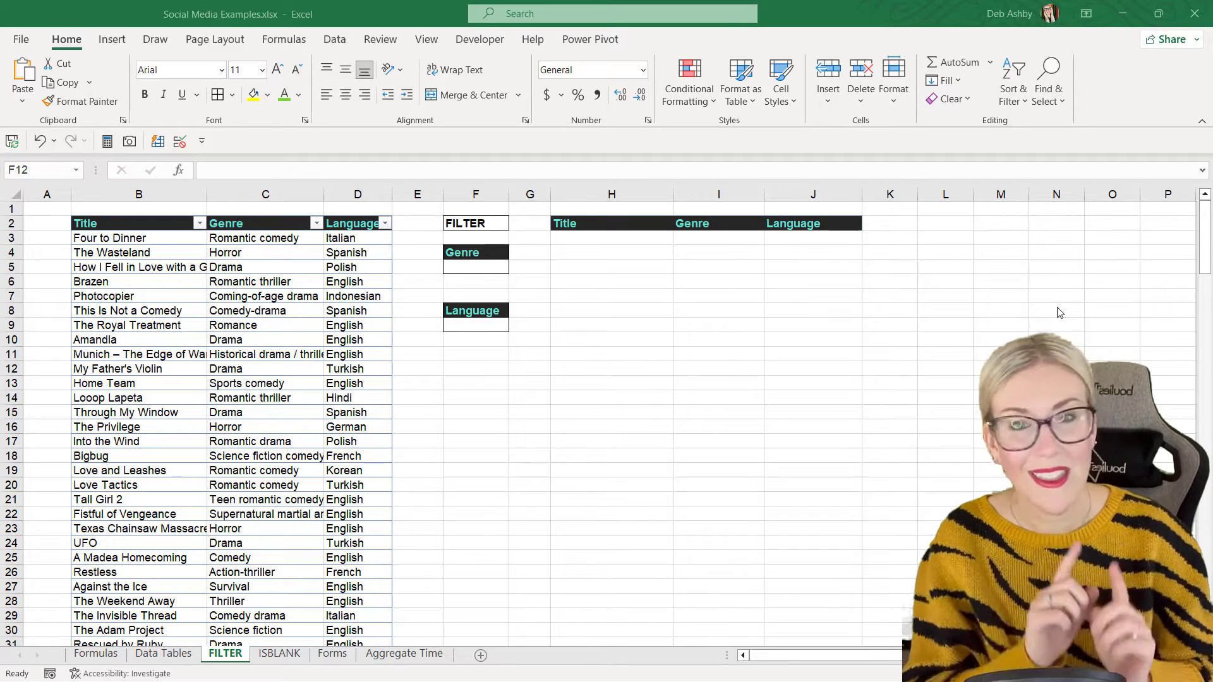
pyautogui.click(478, 370)
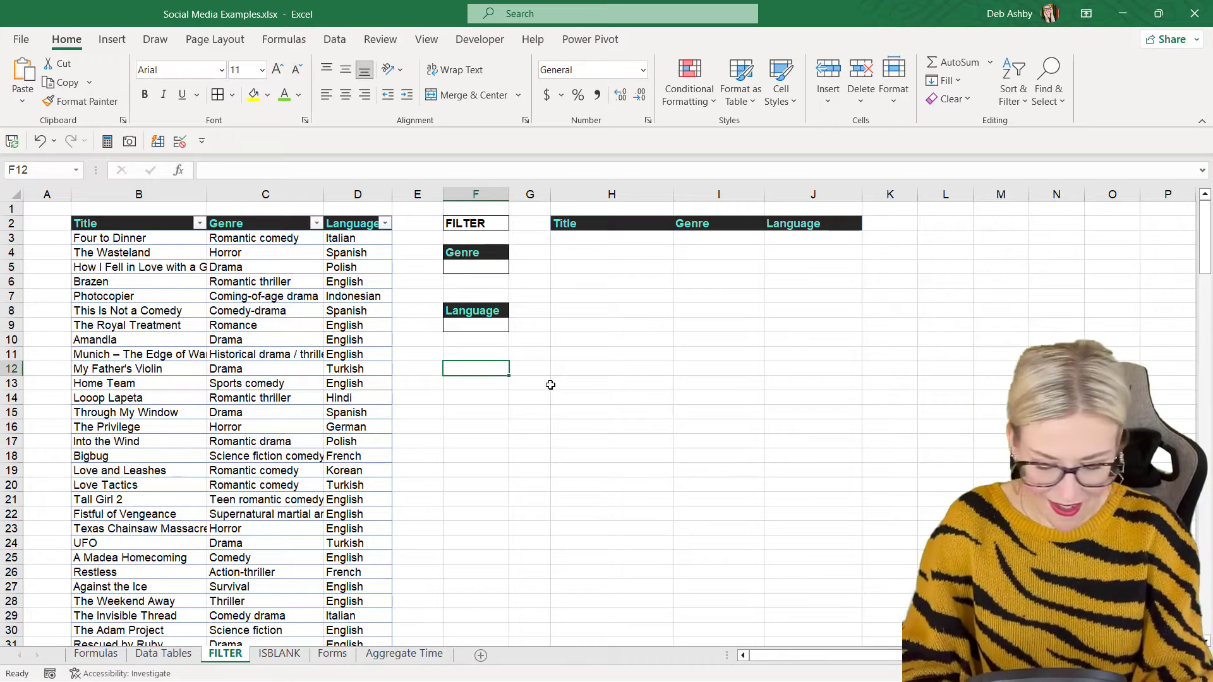
pyautogui.write('=filter')
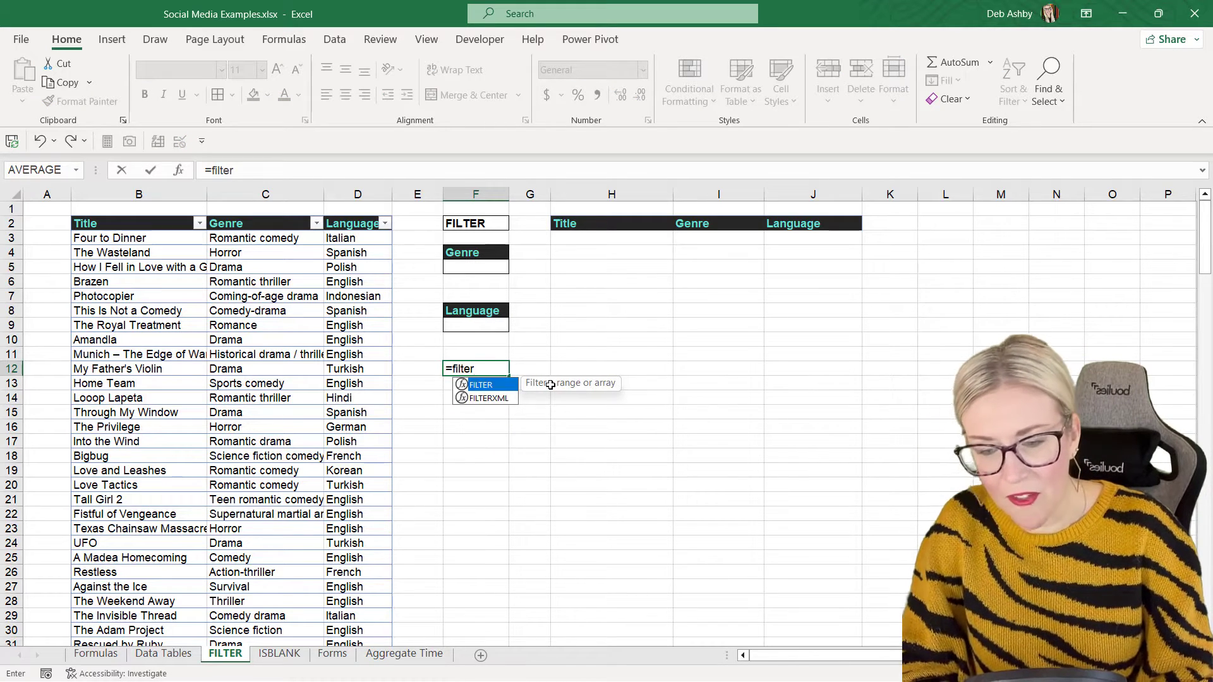
pyautogui.press('Tab')
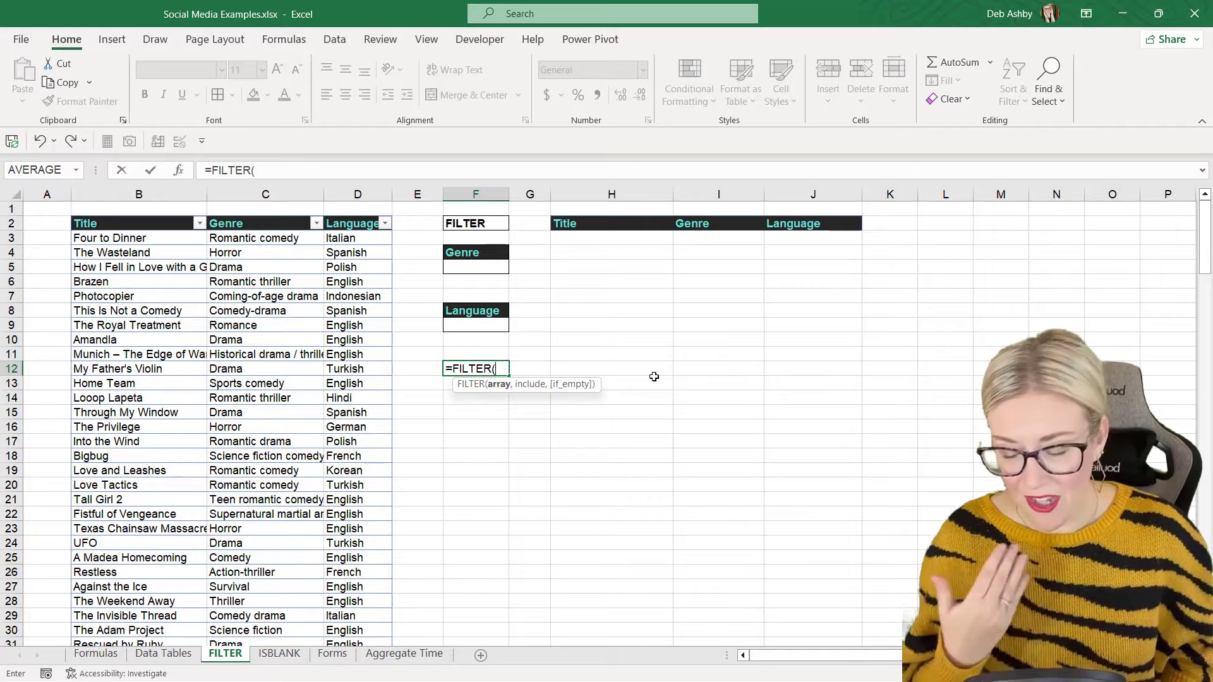
pyautogui.press('Escape')
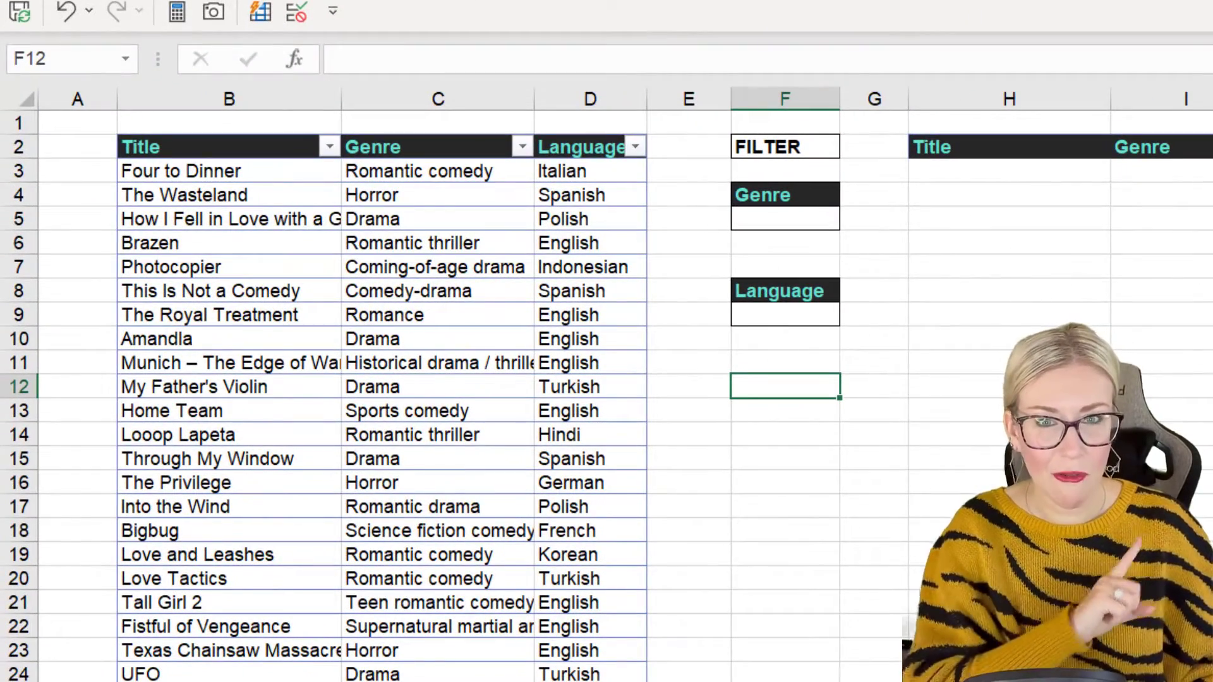
# Filter the movie table's Genre column to show only the Action genre
pyautogui.click(420, 171)
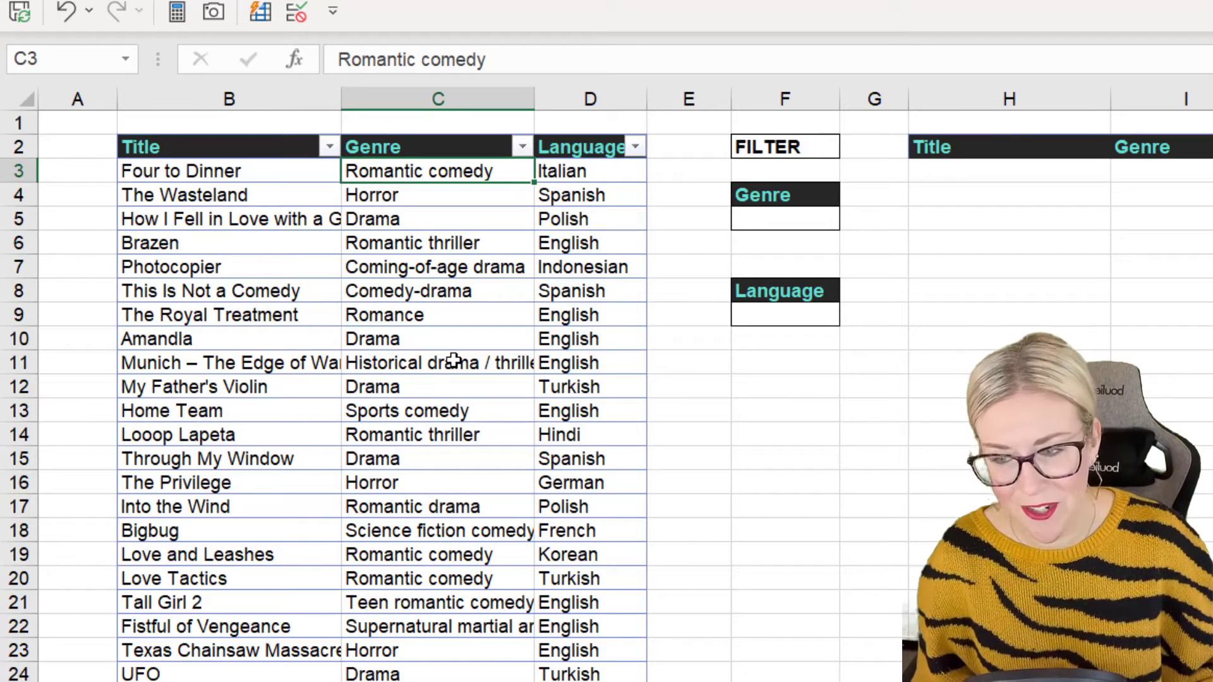
pyautogui.click(523, 147)
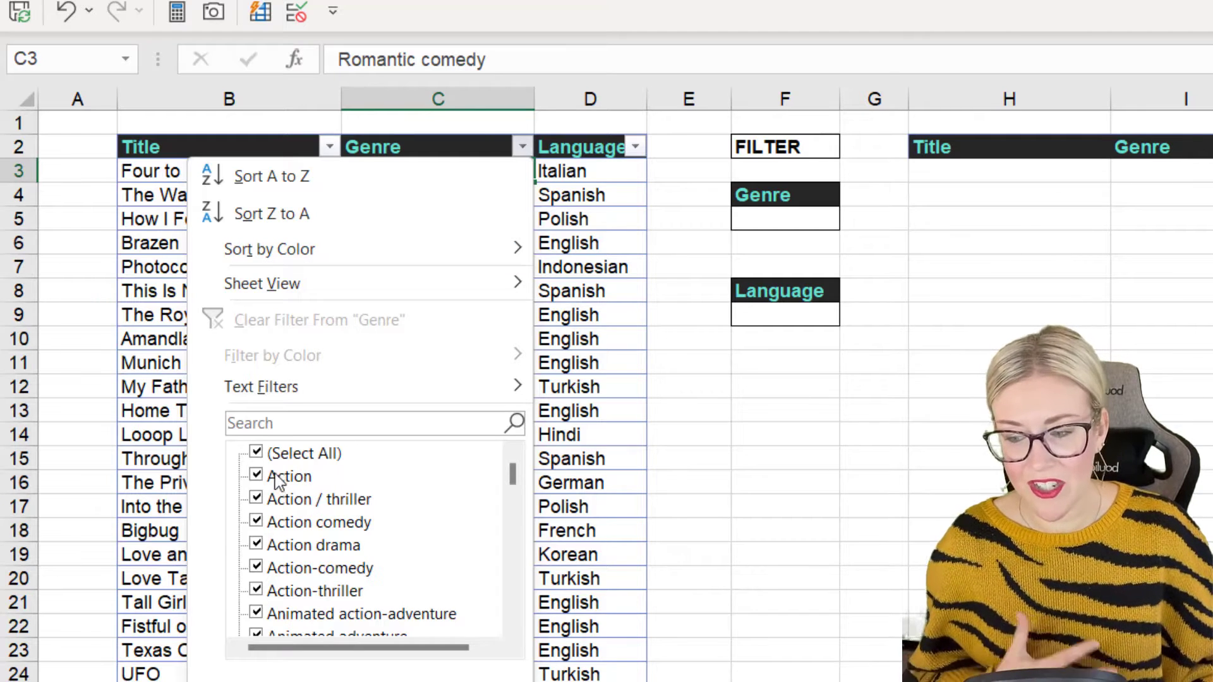
pyautogui.click(256, 453)
pyautogui.click(256, 476)
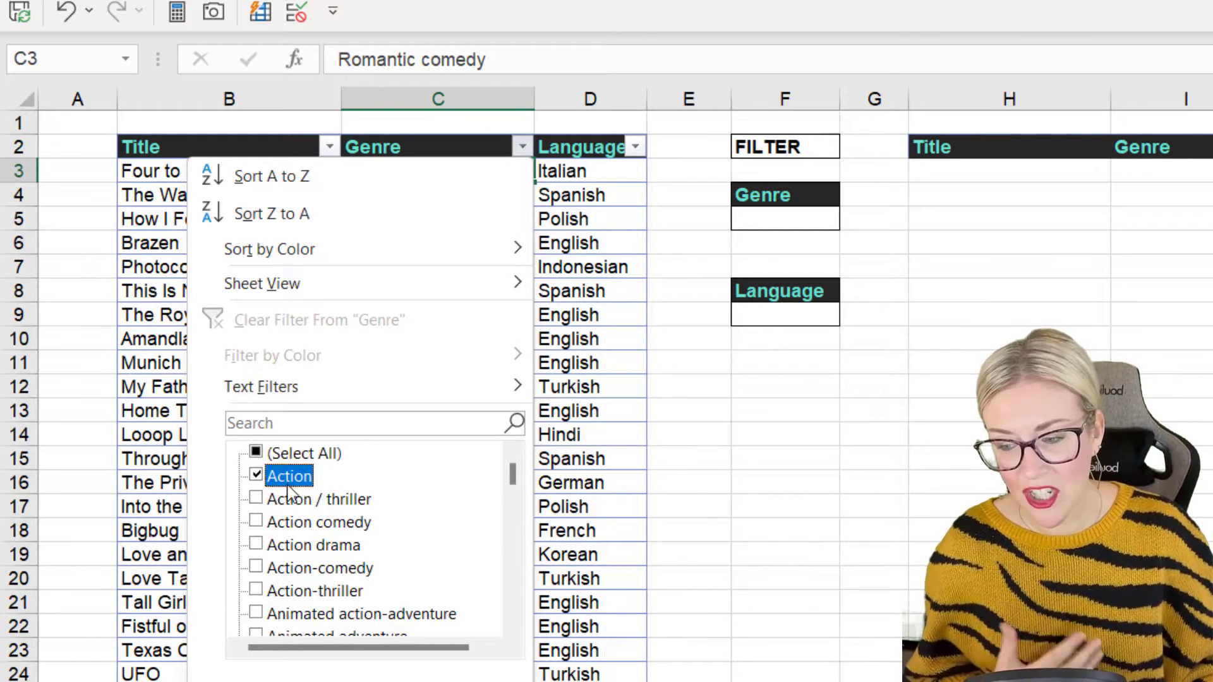
pyautogui.click(387, 679)
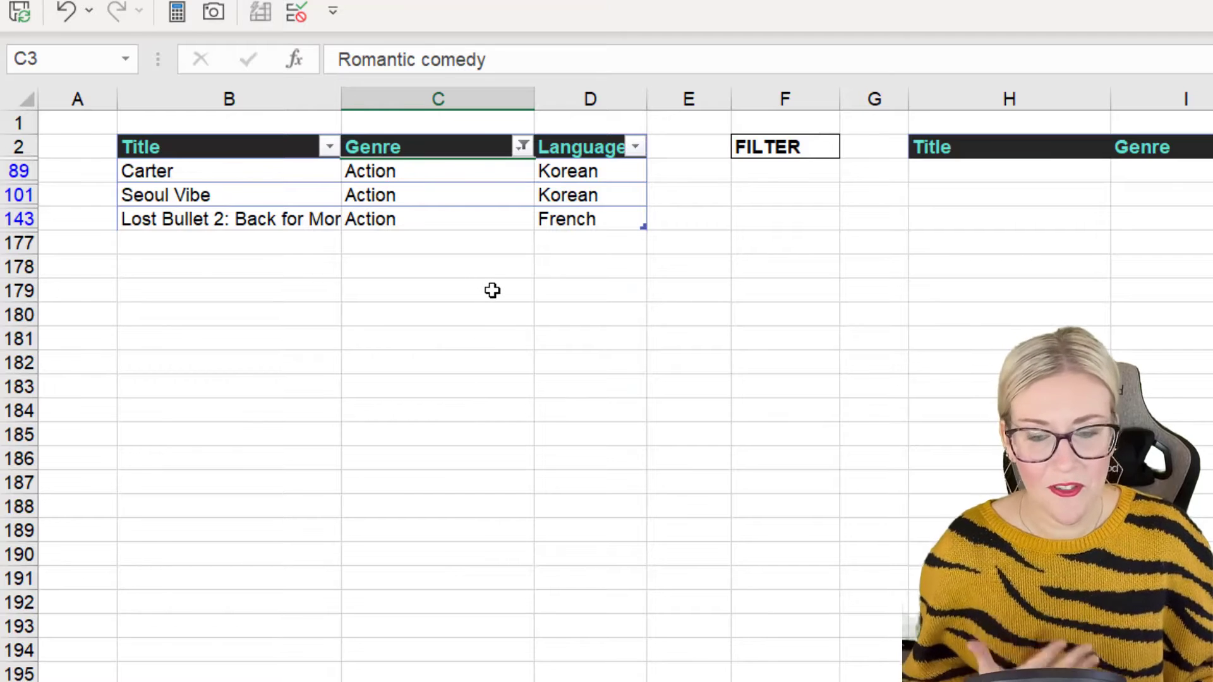
# Clear the filter from the Genre column and look through its available text filter options
pyautogui.click(522, 147)
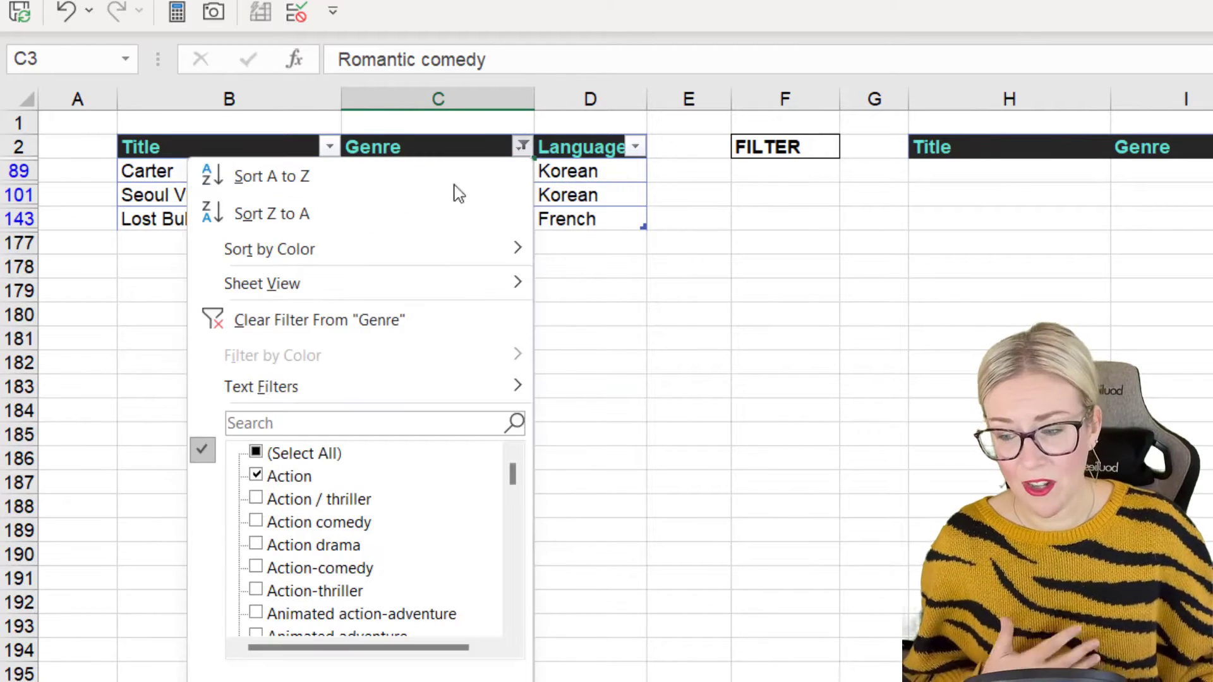
pyautogui.click(274, 316)
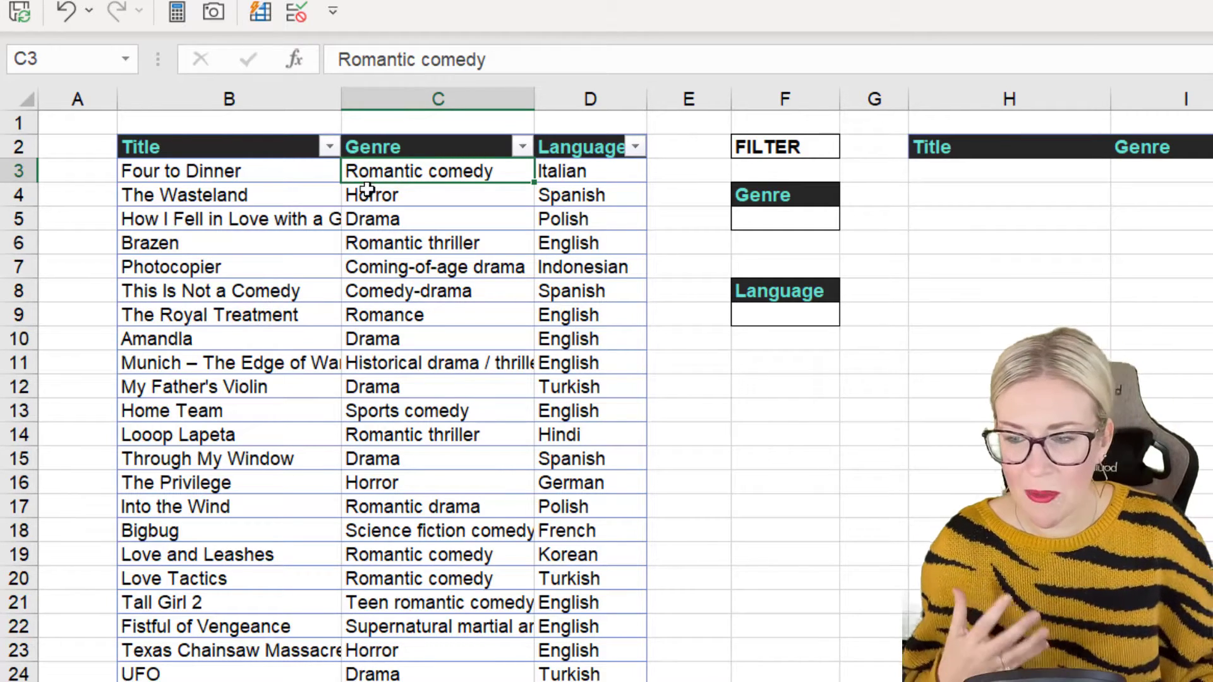
pyautogui.click(522, 146)
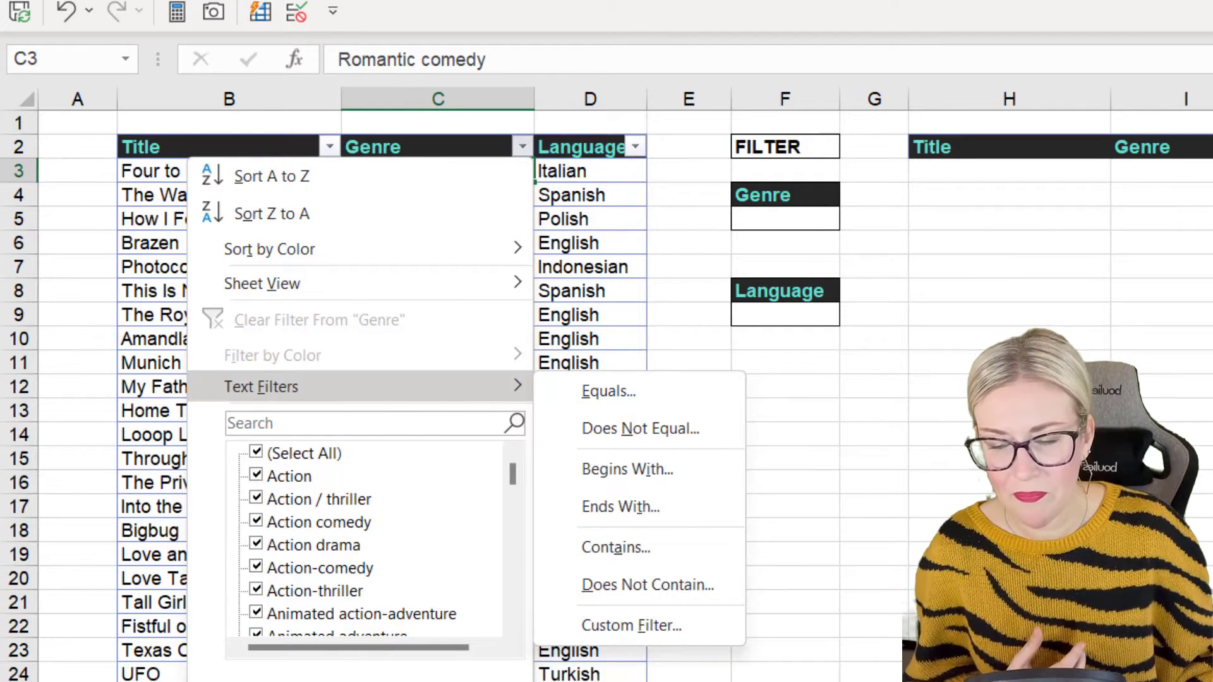
pyautogui.press('Escape')
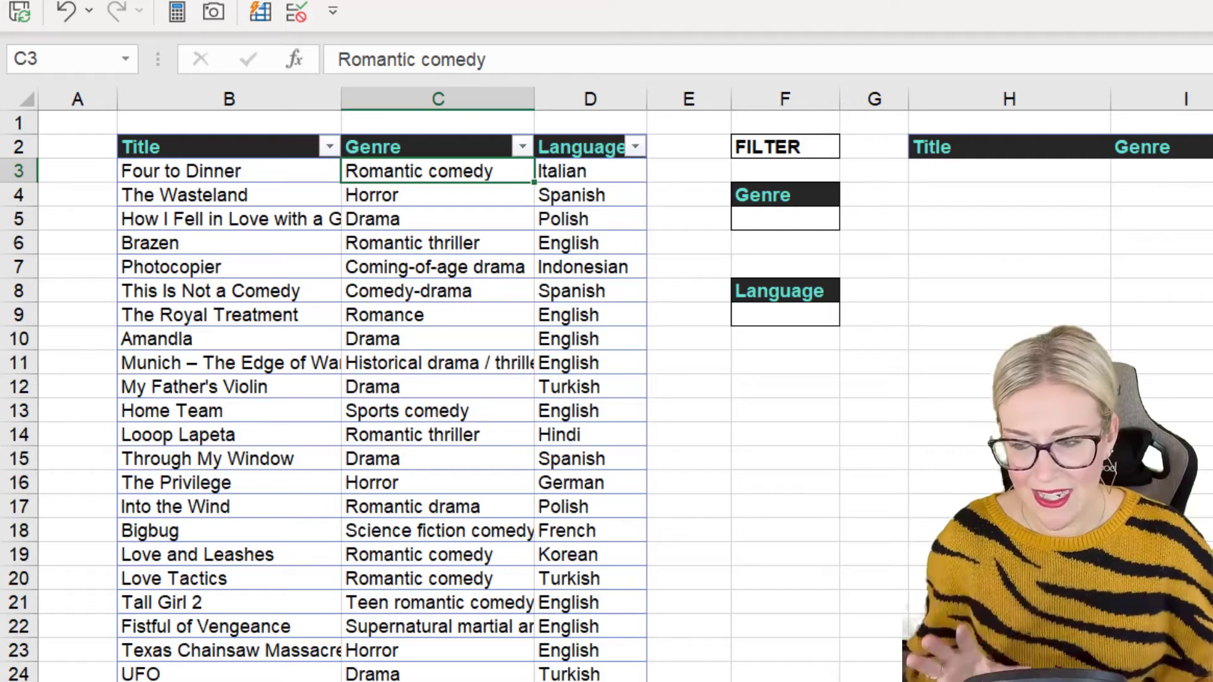
# Check the name assigned to the movie table in its table design properties
pyautogui.click(373, 264)
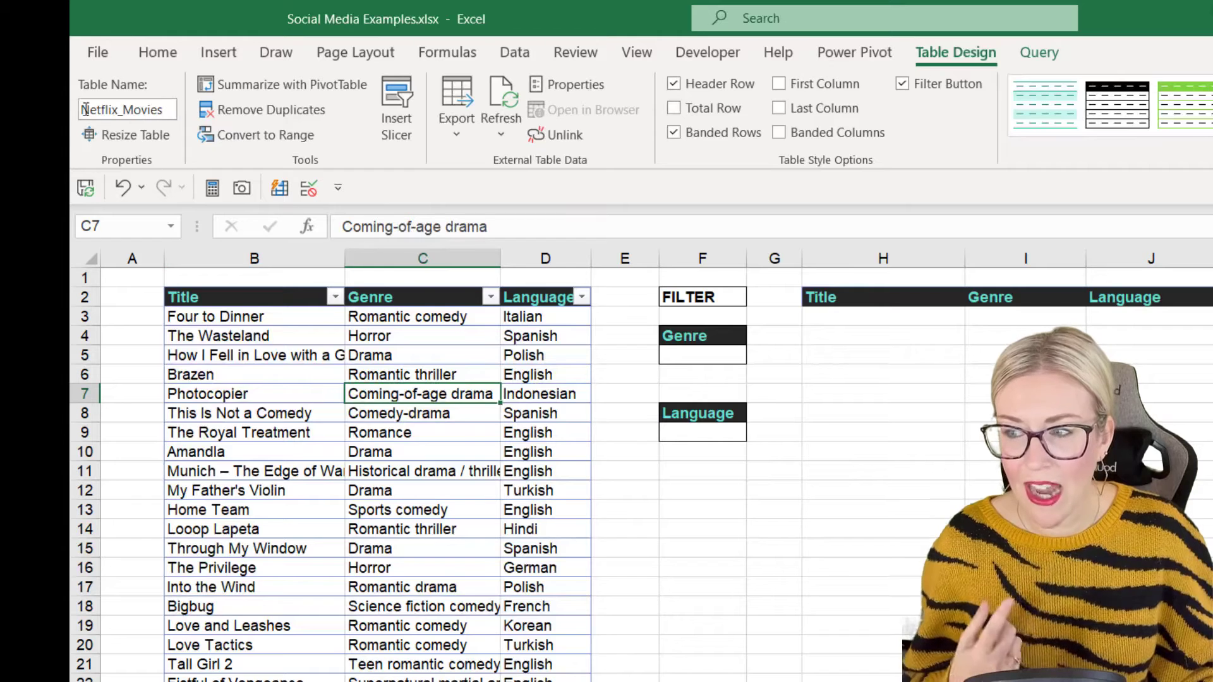
pyautogui.click(86, 109)
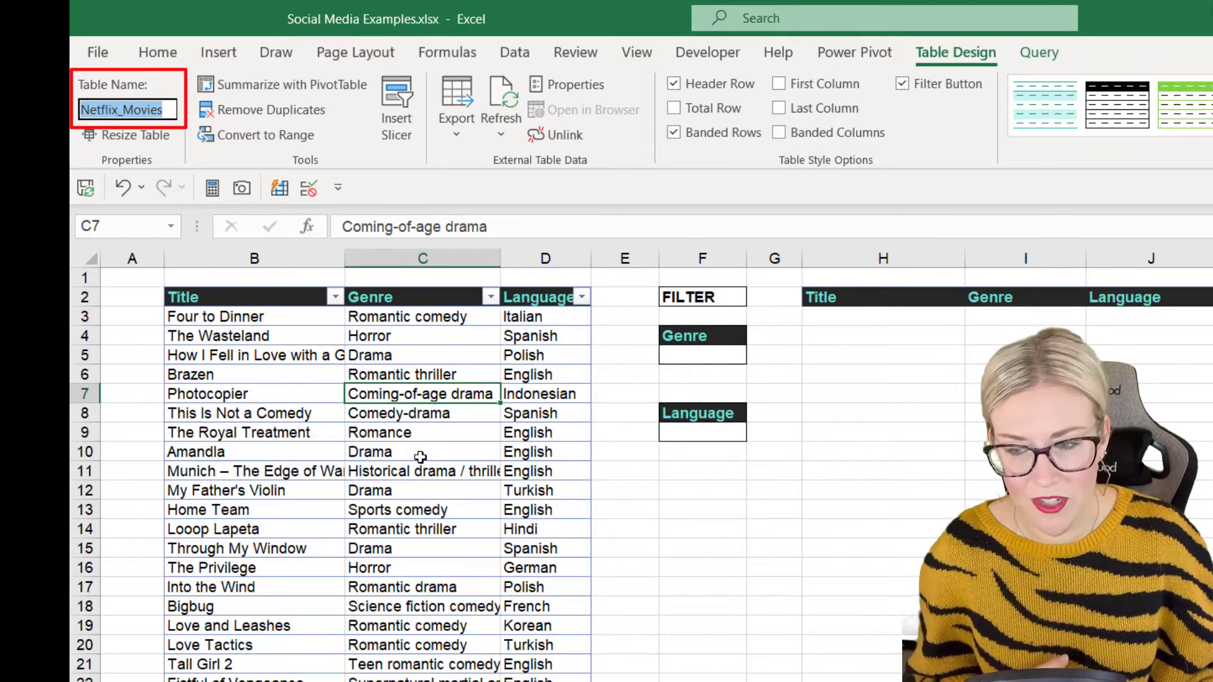
pyautogui.click(422, 433)
pyautogui.press('Up')
pyautogui.press('Up')
pyautogui.press('Up')
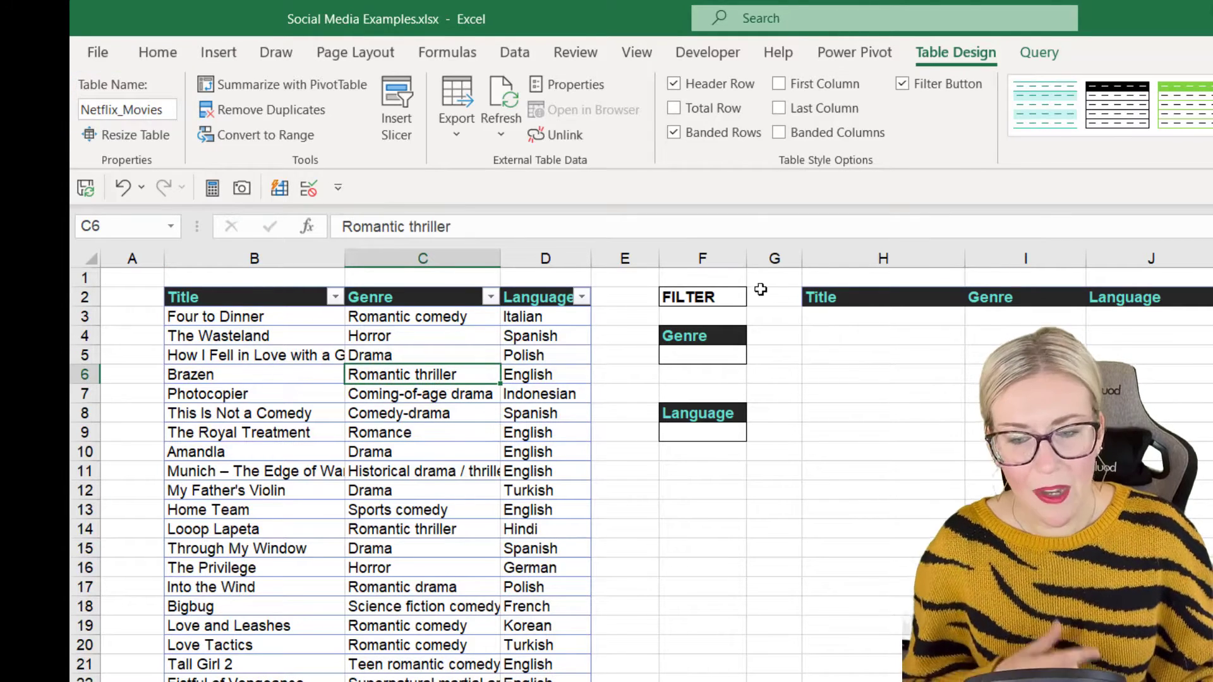
# Examine the Genre and Language criteria cells F5 and F9 and the output area under the Title, Genre and Language headers
pyautogui.click(694, 354)
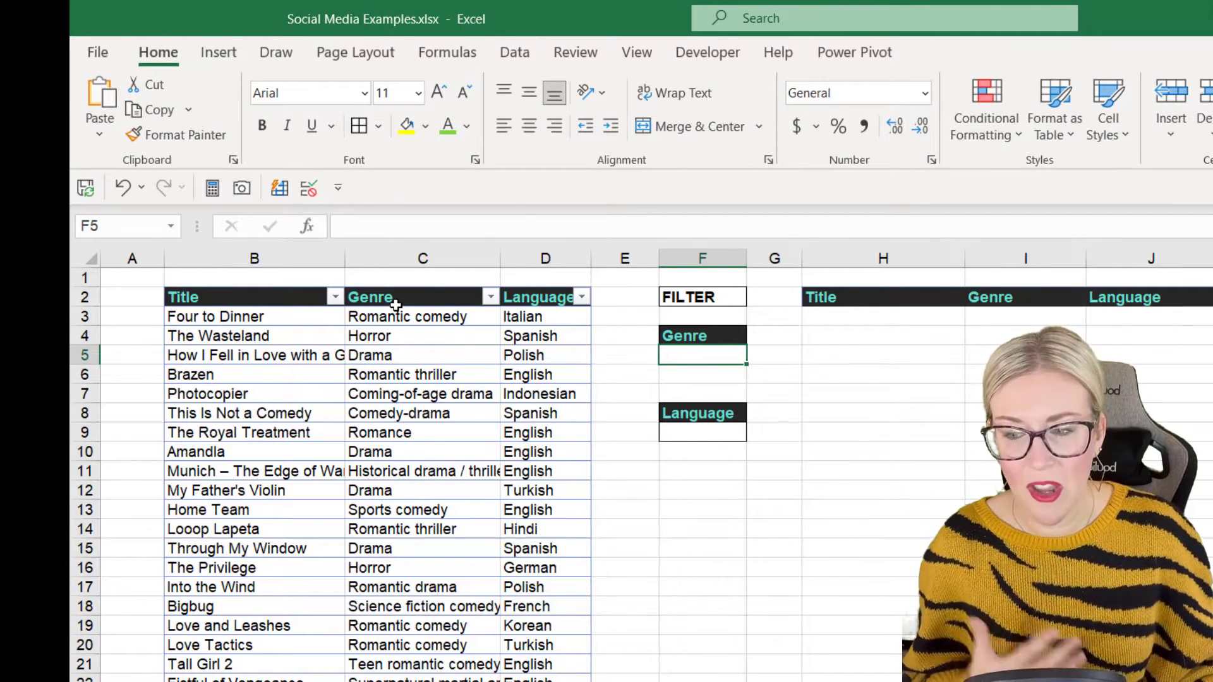
pyautogui.click(710, 434)
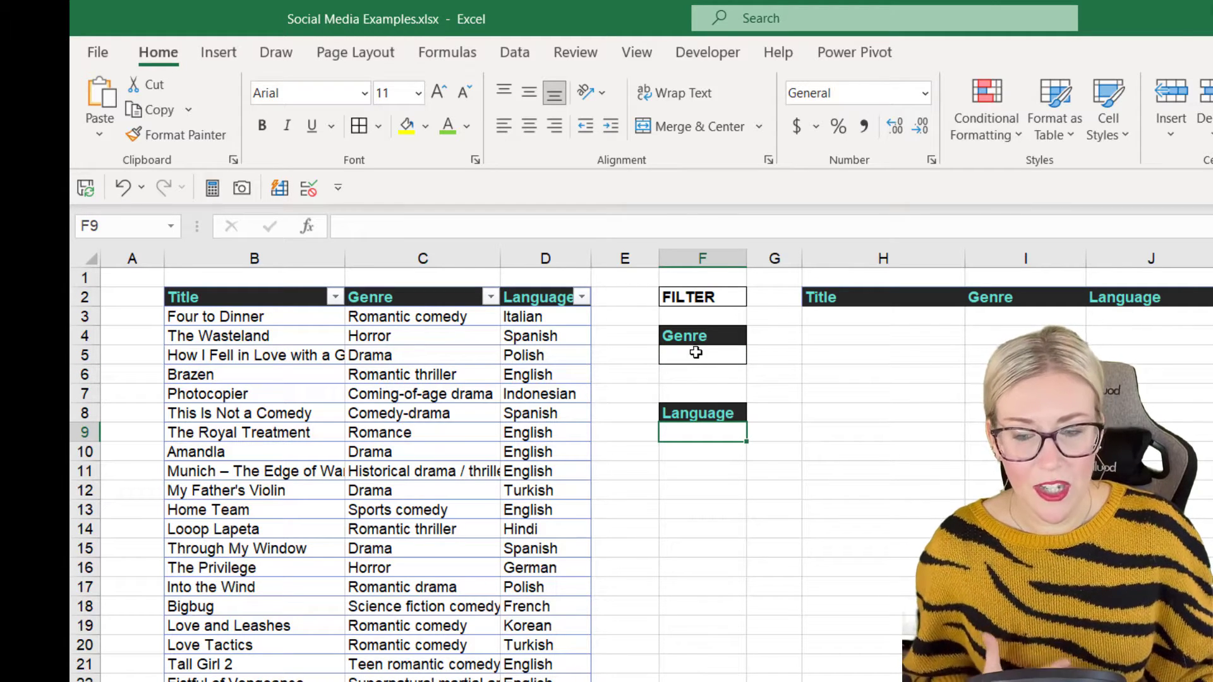
pyautogui.click(830, 320)
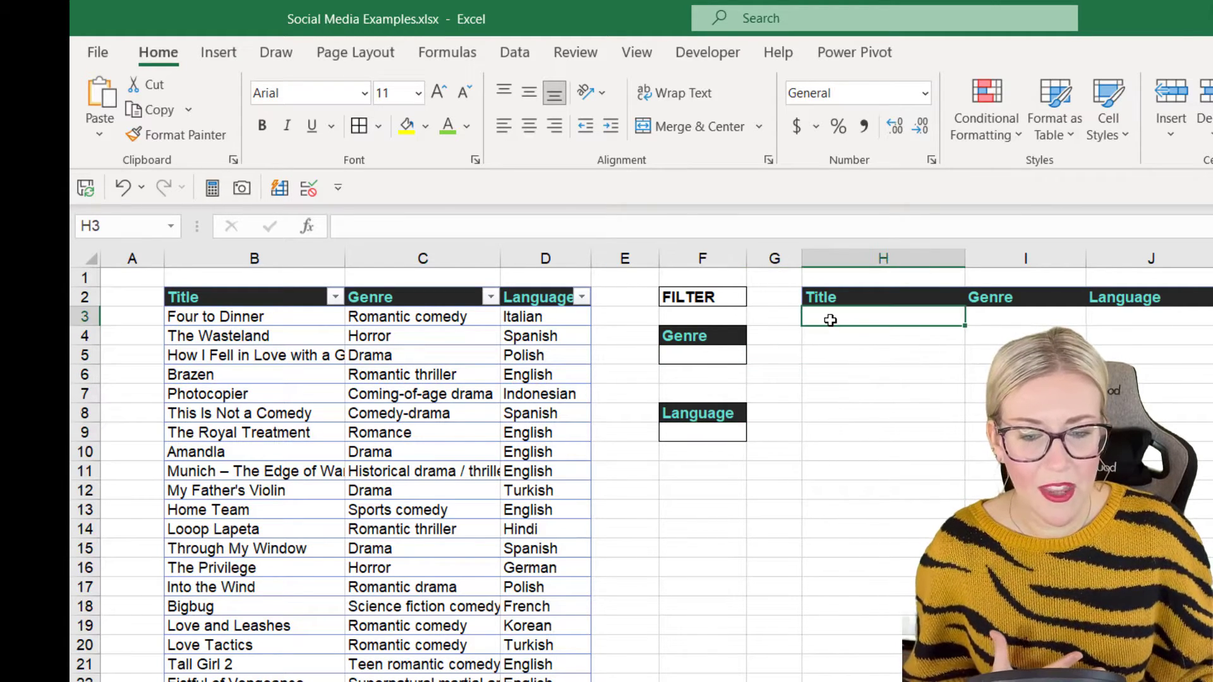
pyautogui.moveTo(830, 320); pyautogui.dragTo(1155, 318)
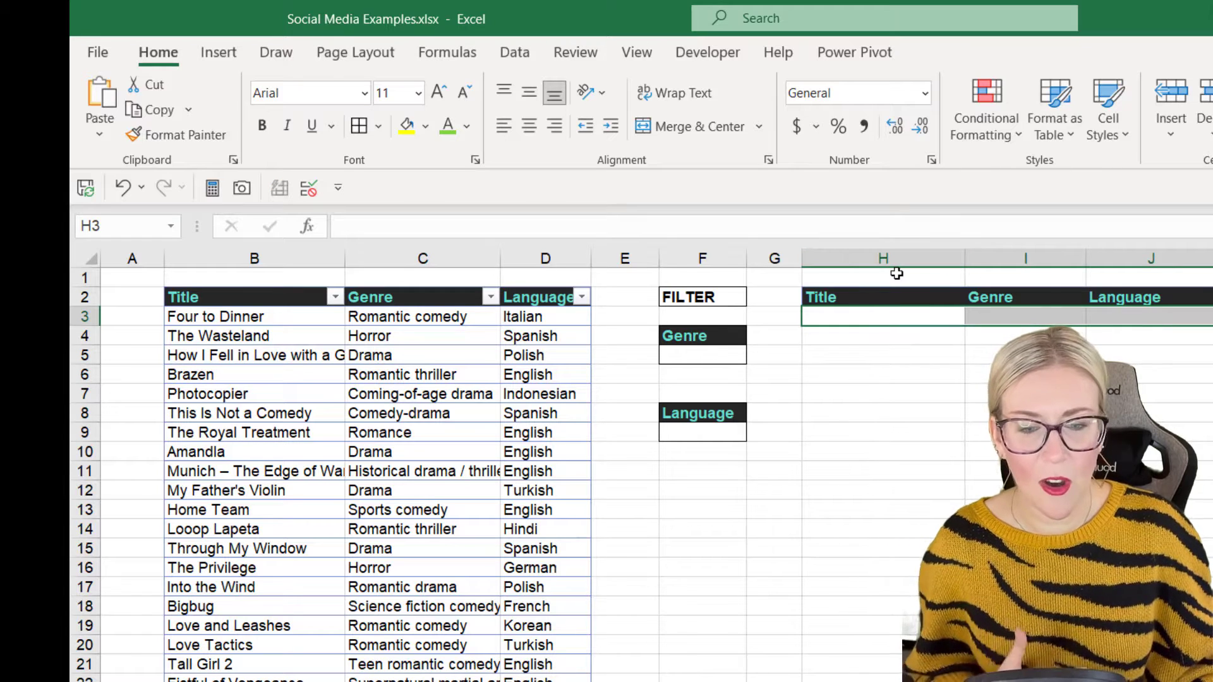
pyautogui.click(720, 355)
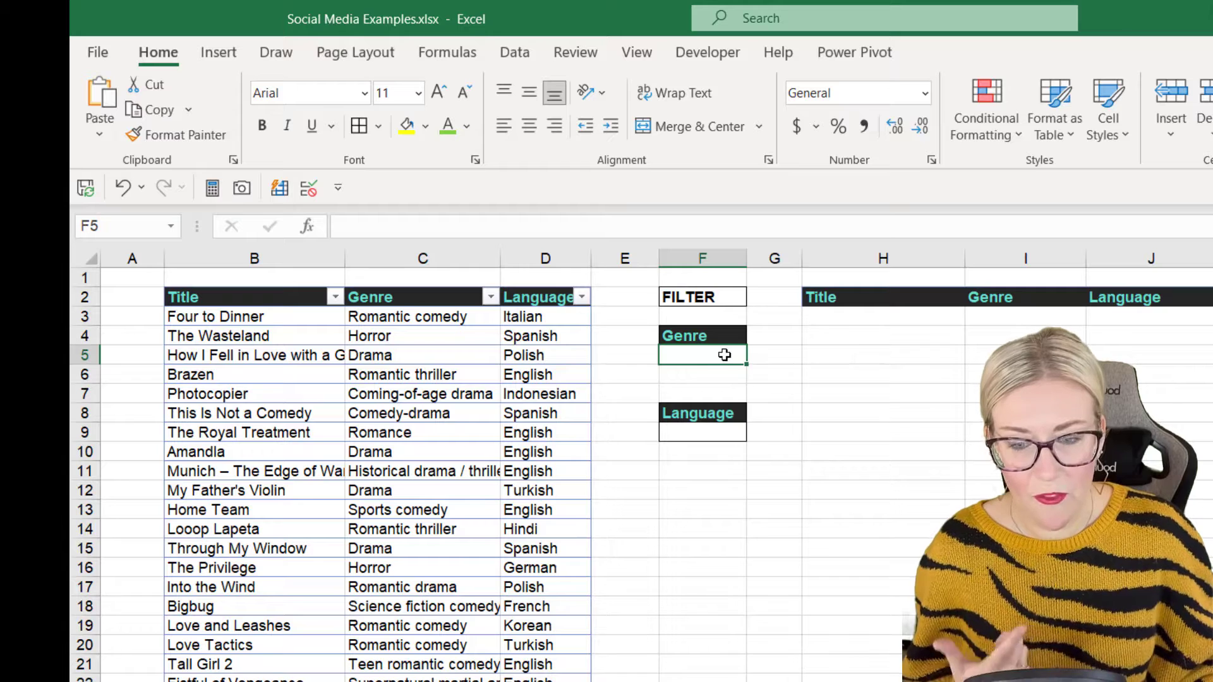
pyautogui.moveTo(860, 319); pyautogui.dragTo(1137, 471)
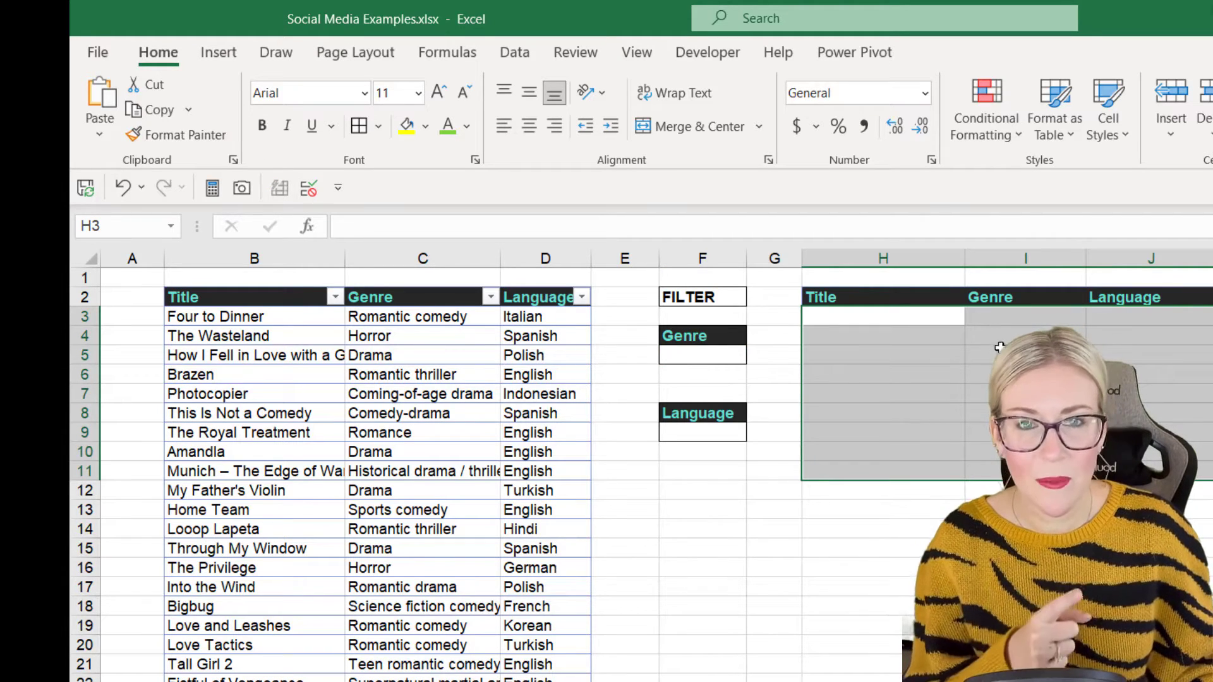
pyautogui.click(718, 360)
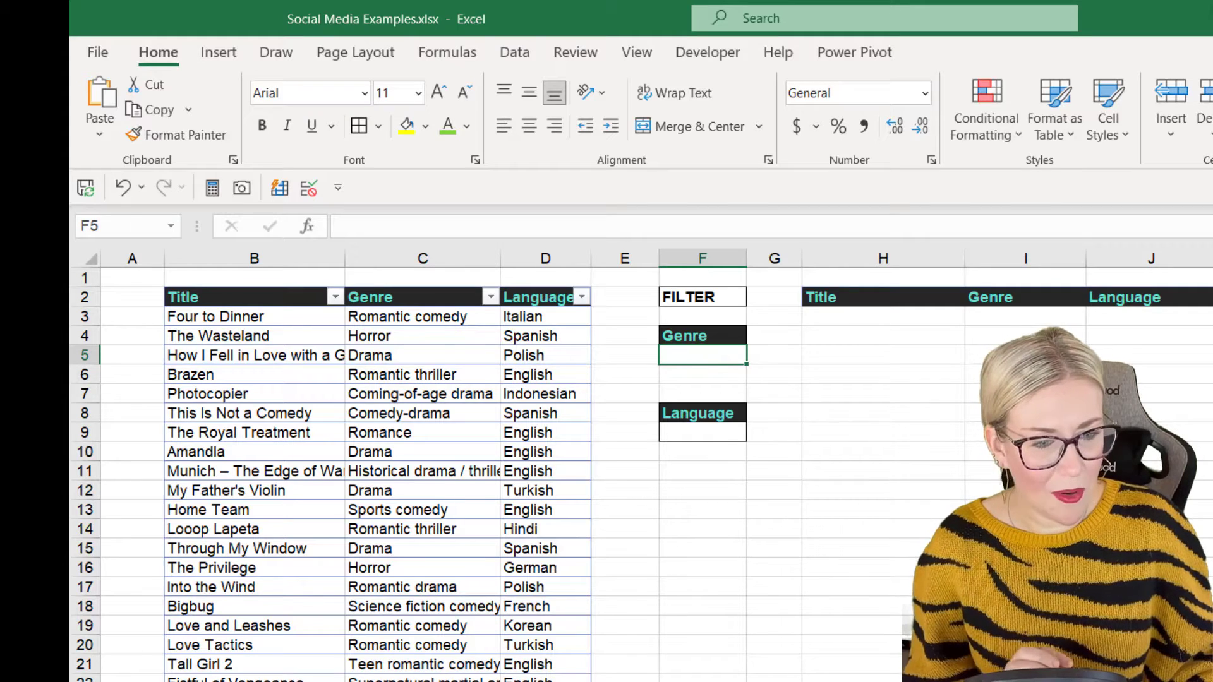
# Extract the unique genres into L2 with =UNIQUE(Netflix_Movies[Genre]) and autofit column L to its contents
pyautogui.click(1095, 297)
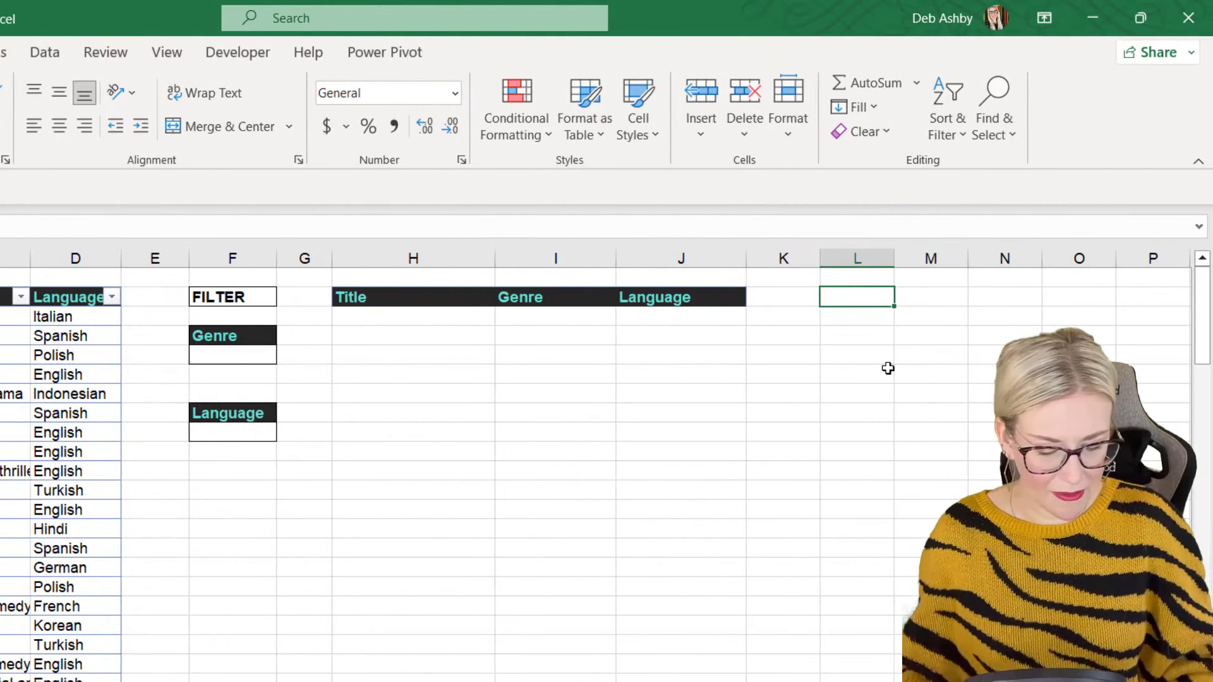
pyautogui.write('=UNIQ')
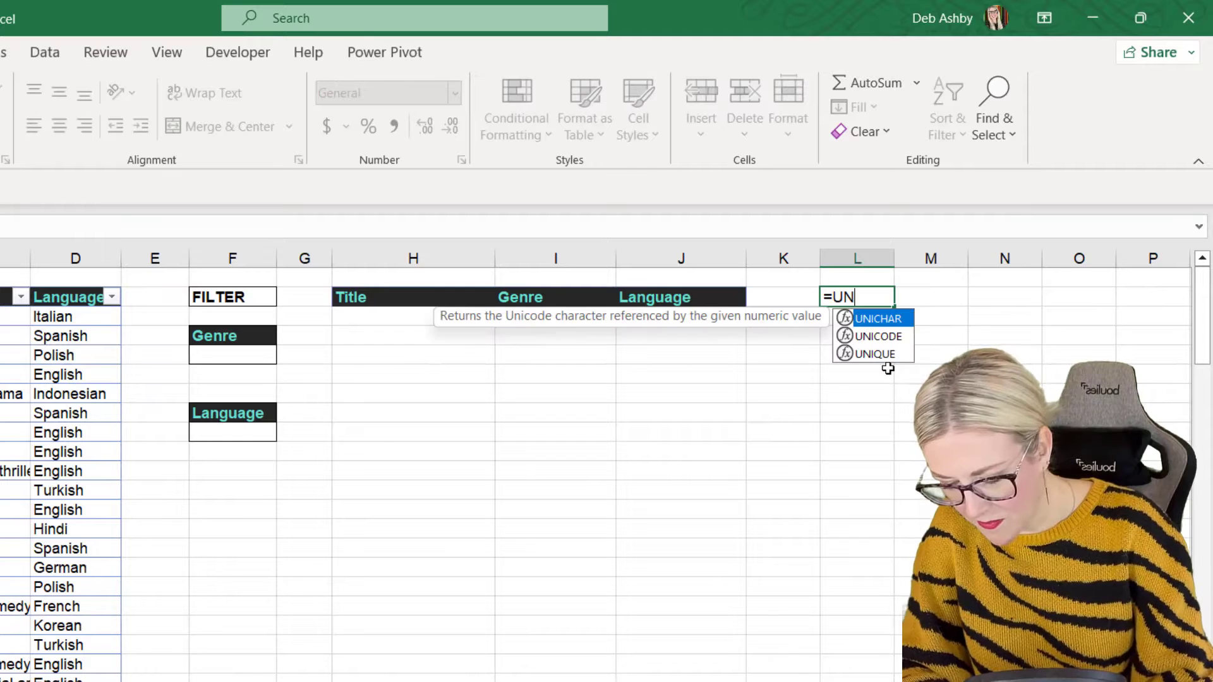
pyautogui.write('UE(')
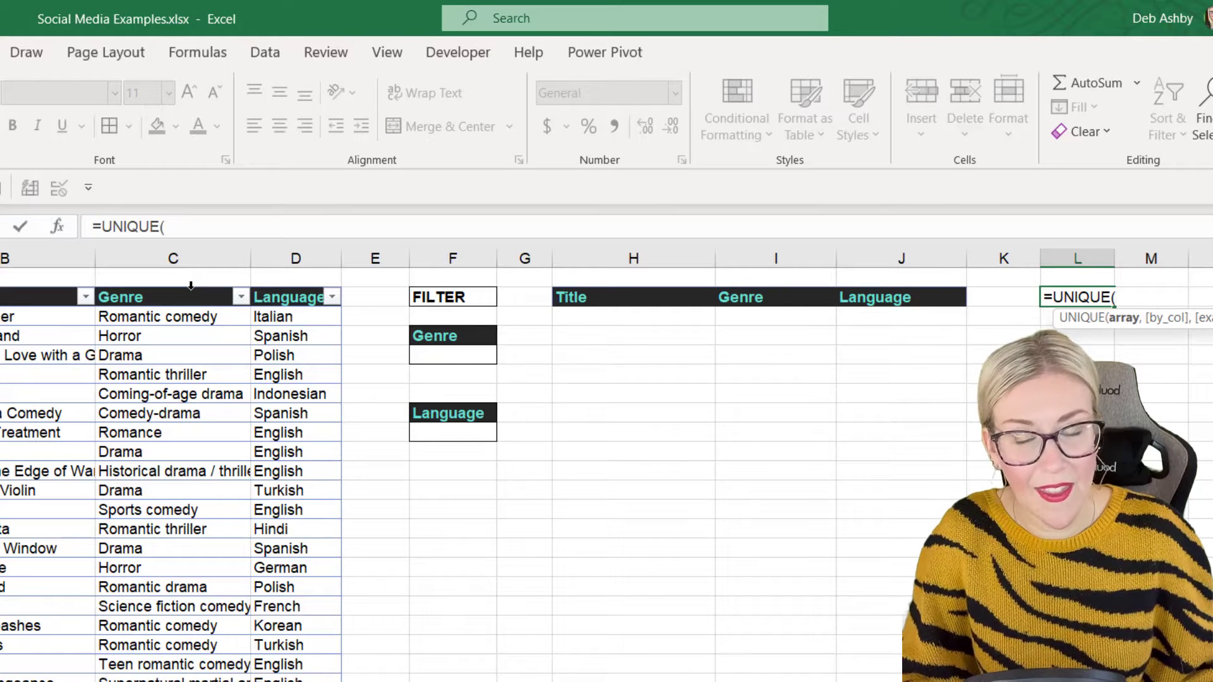
pyautogui.click(191, 286)
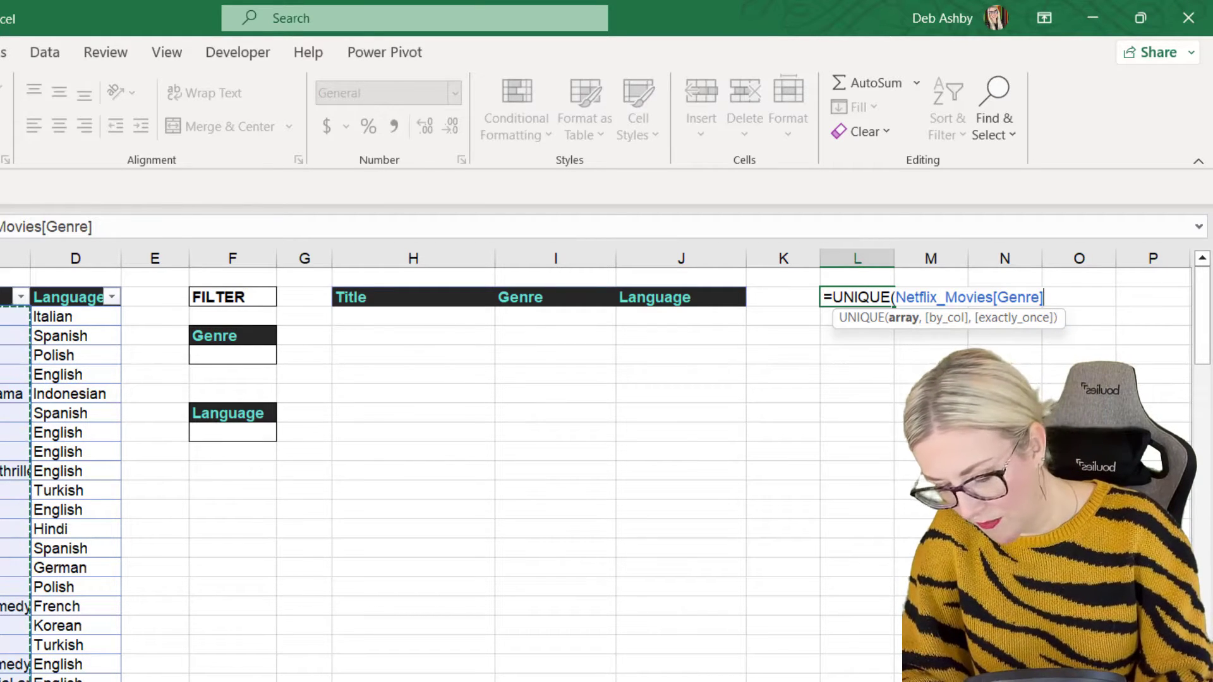
pyautogui.write(')')
pyautogui.press('Return')
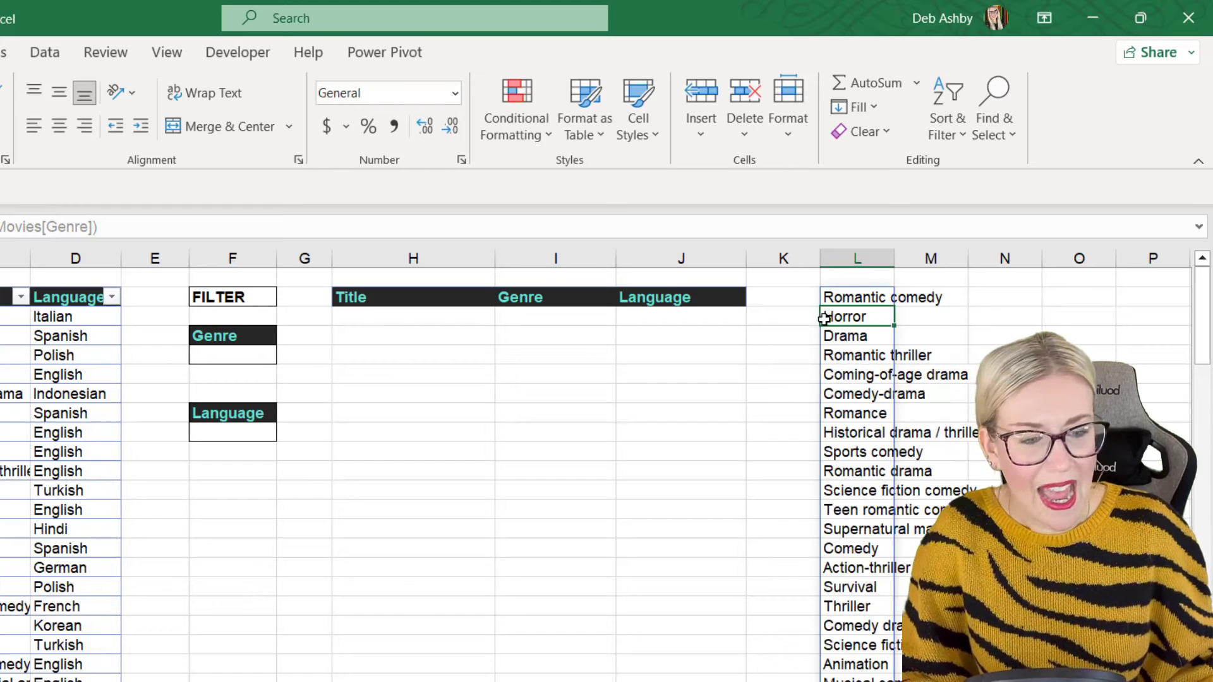
pyautogui.doubleClick(892, 254)
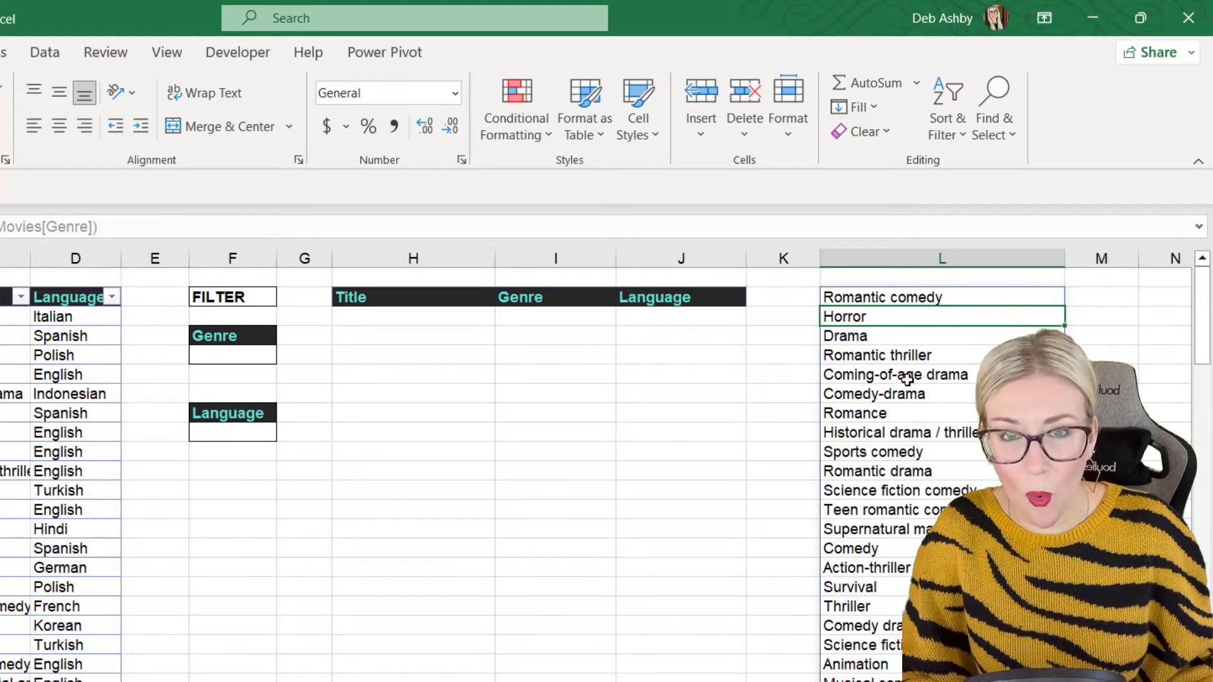
# Extract the unique languages into M2 with =UNIQUE(Netflix_Movies[Language])
pyautogui.click(1094, 301)
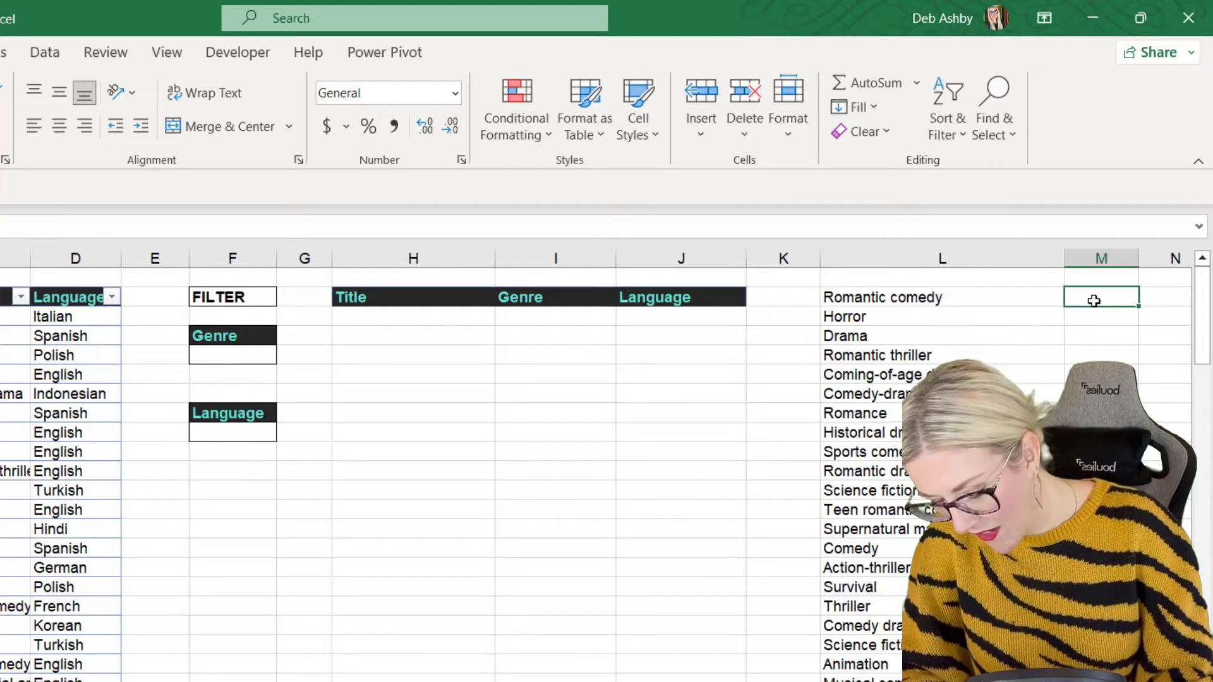
pyautogui.write('=UNIQ')
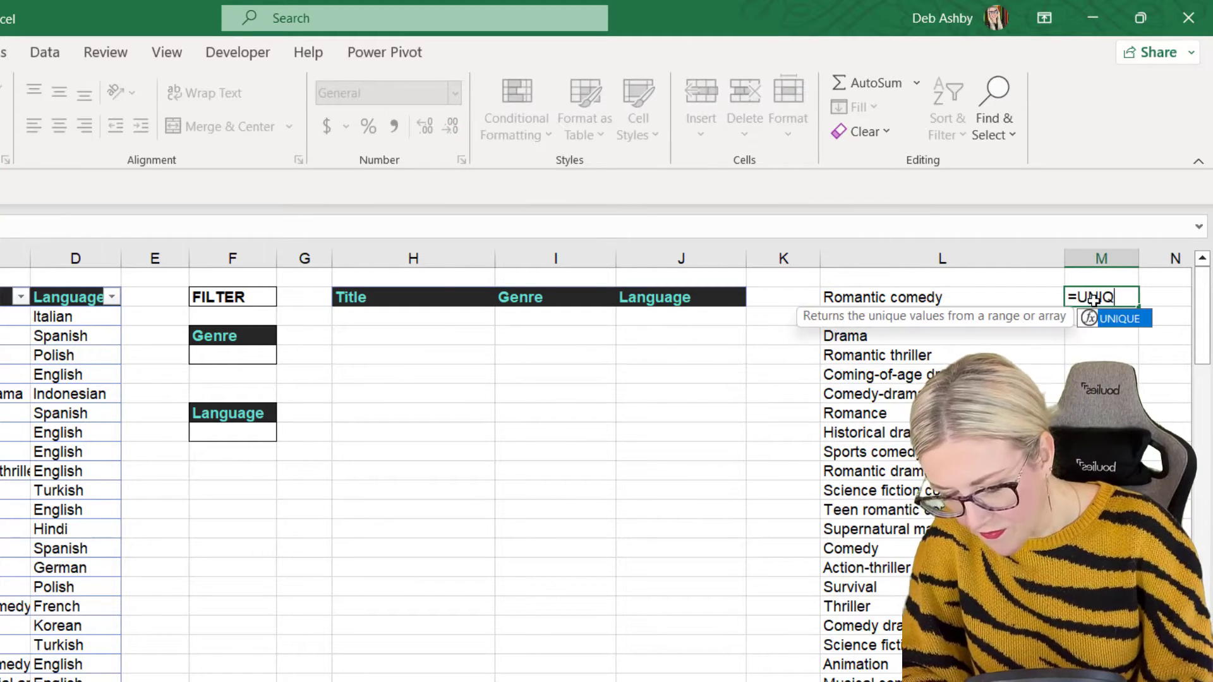
pyautogui.press('Tab')
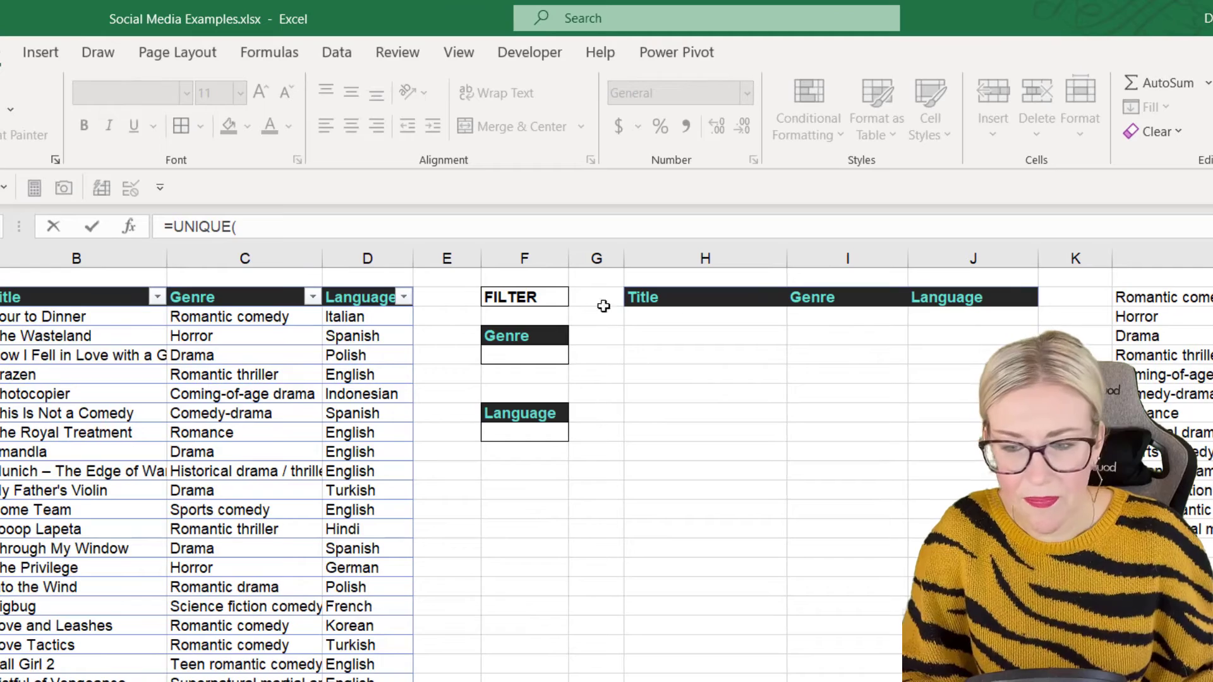
pyautogui.click(362, 285)
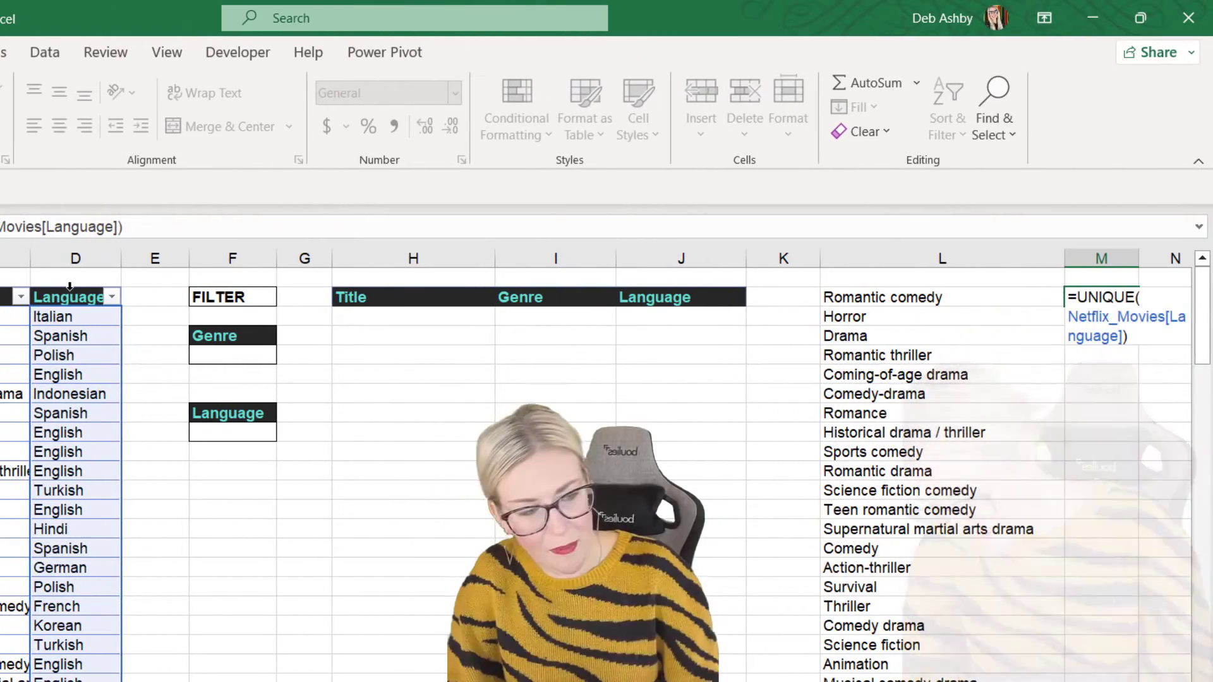
pyautogui.press('Return')
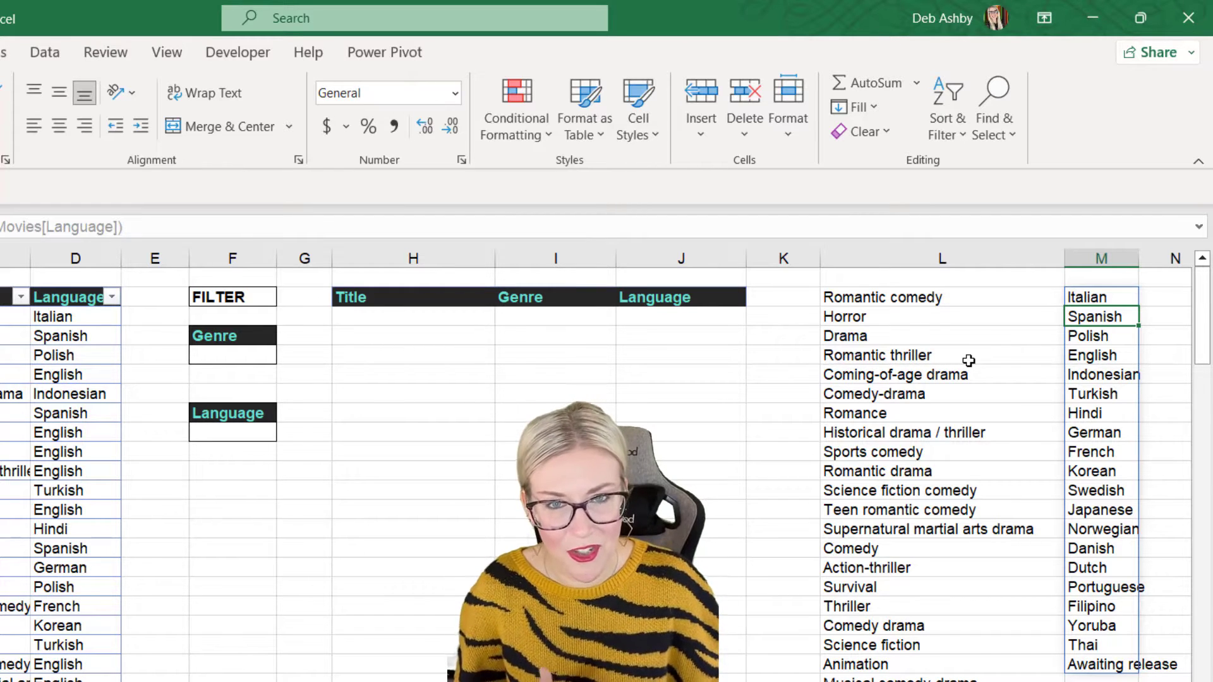
# Sort the unique genre list by wrapping the L2 formula as =SORT(UNIQUE(Netflix_Movies[Genre]))
pyautogui.click(926, 300)
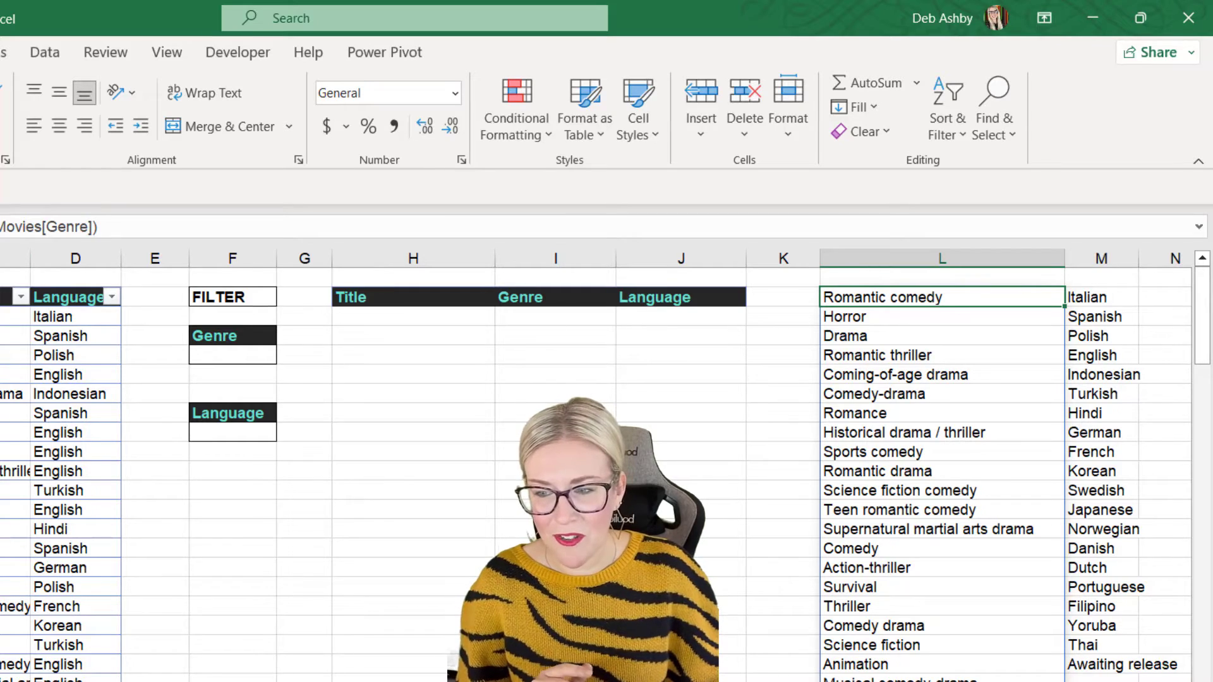
pyautogui.click(282, 226)
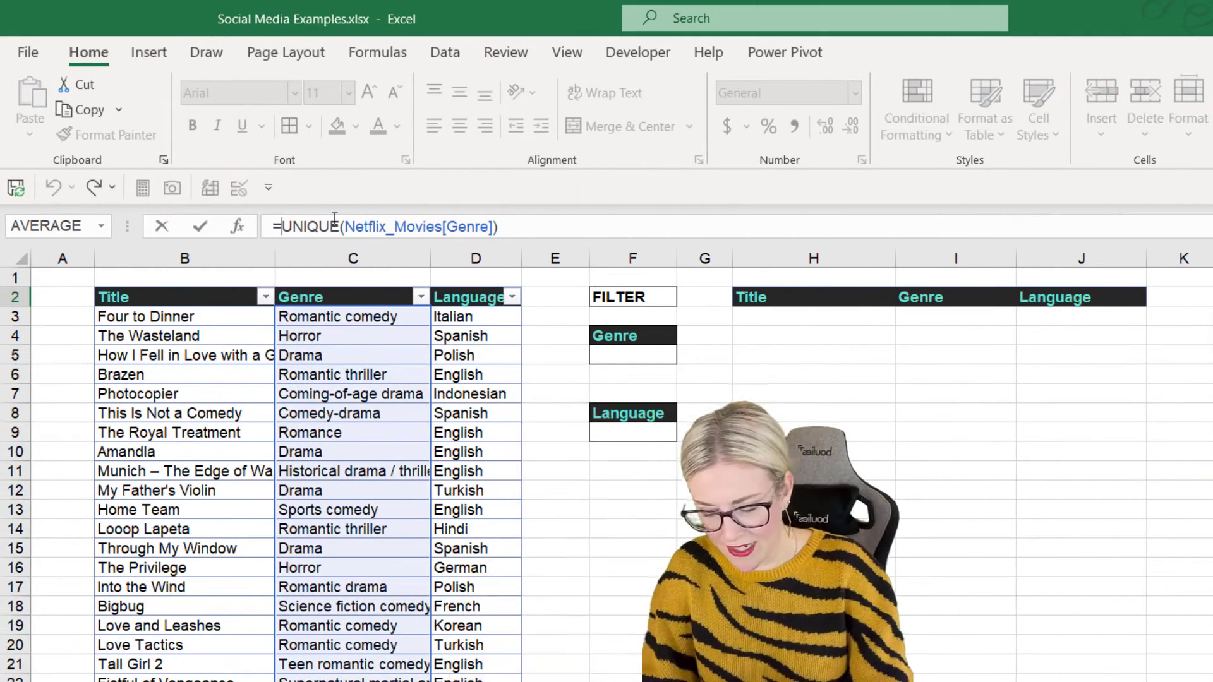
pyautogui.write('SORT')
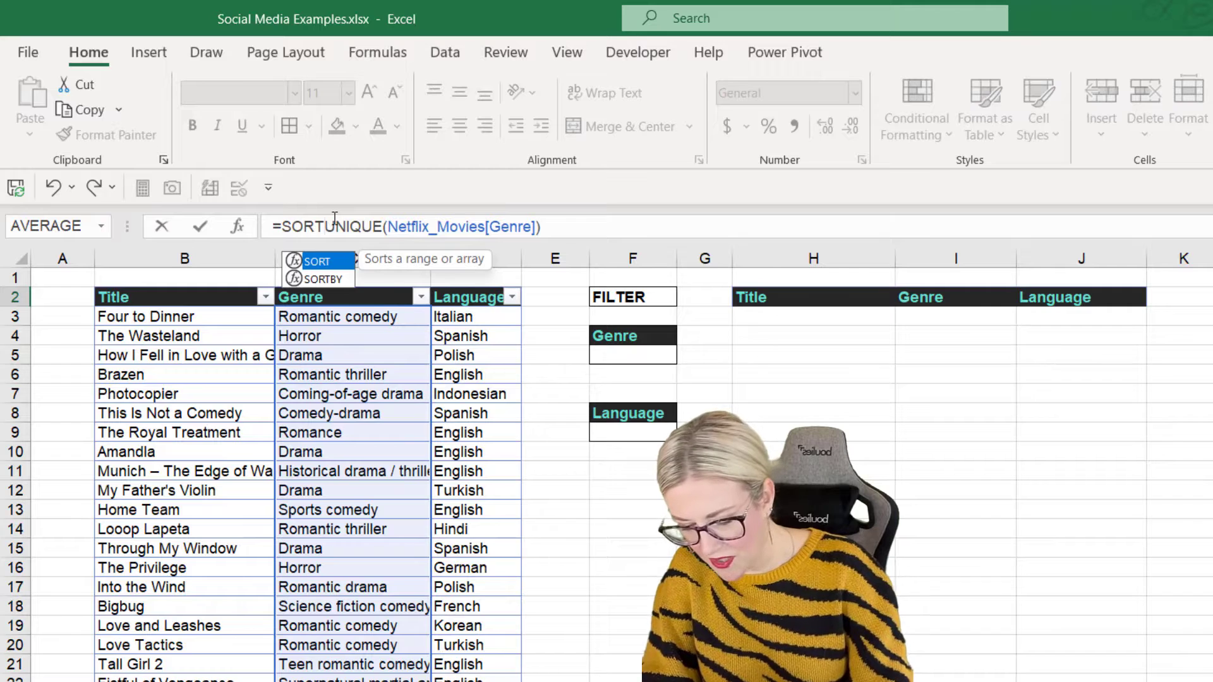
pyautogui.write('(')
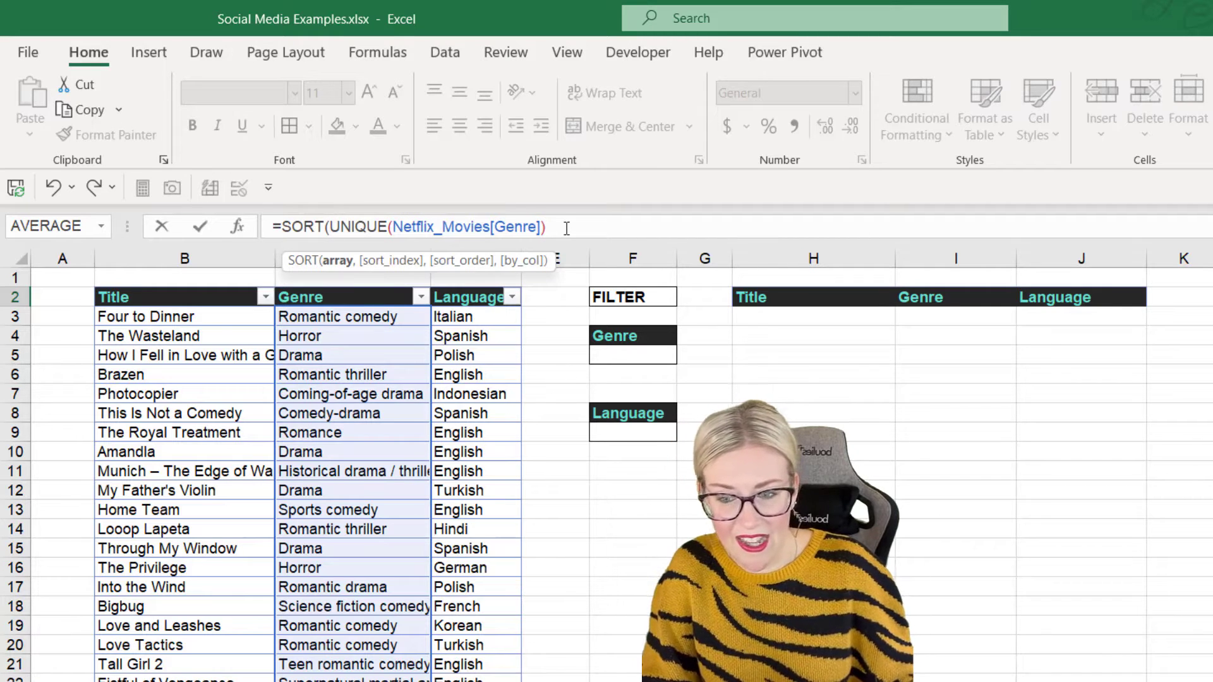
pyautogui.write(')')
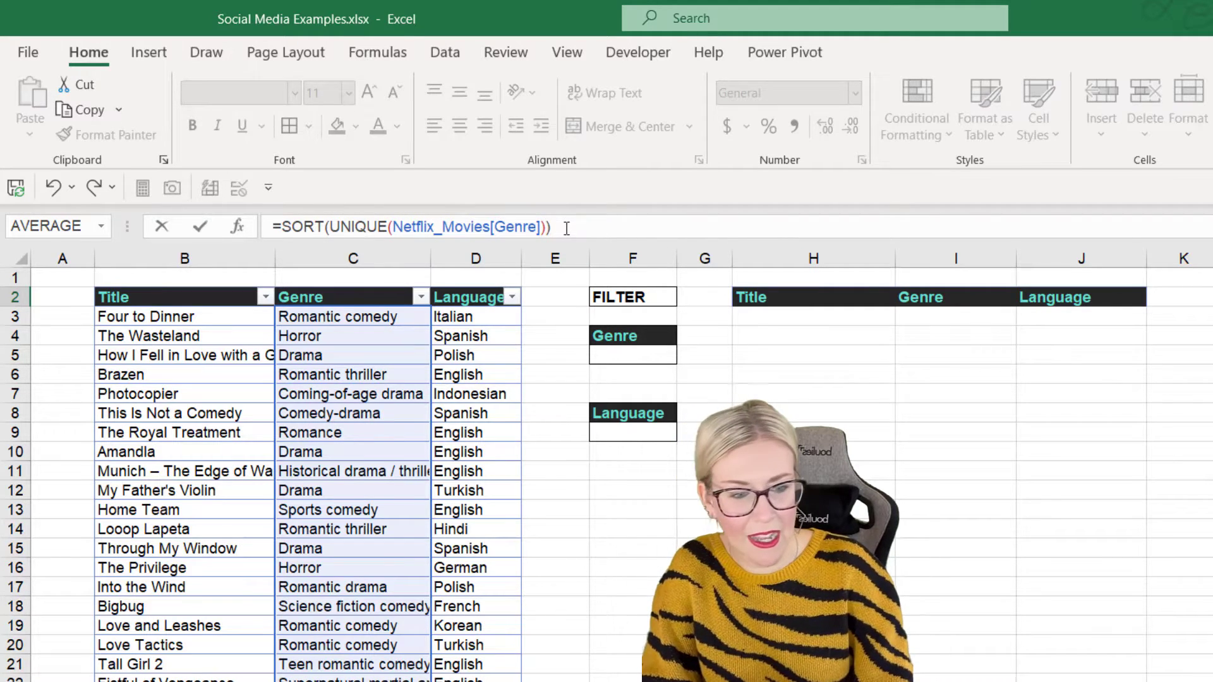
pyautogui.press('Return')
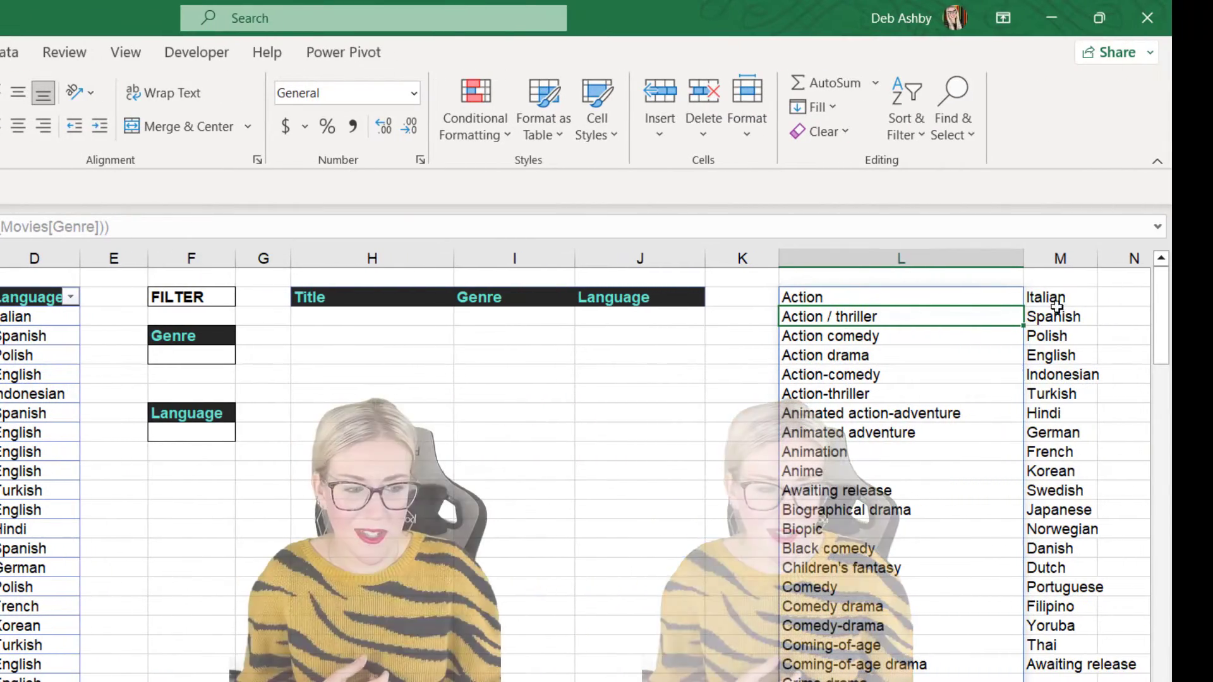
# Sort the unique language list by changing the M2 formula to =SORT(UNIQUE(Netflix_Movies[Language]))
pyautogui.click(1039, 299)
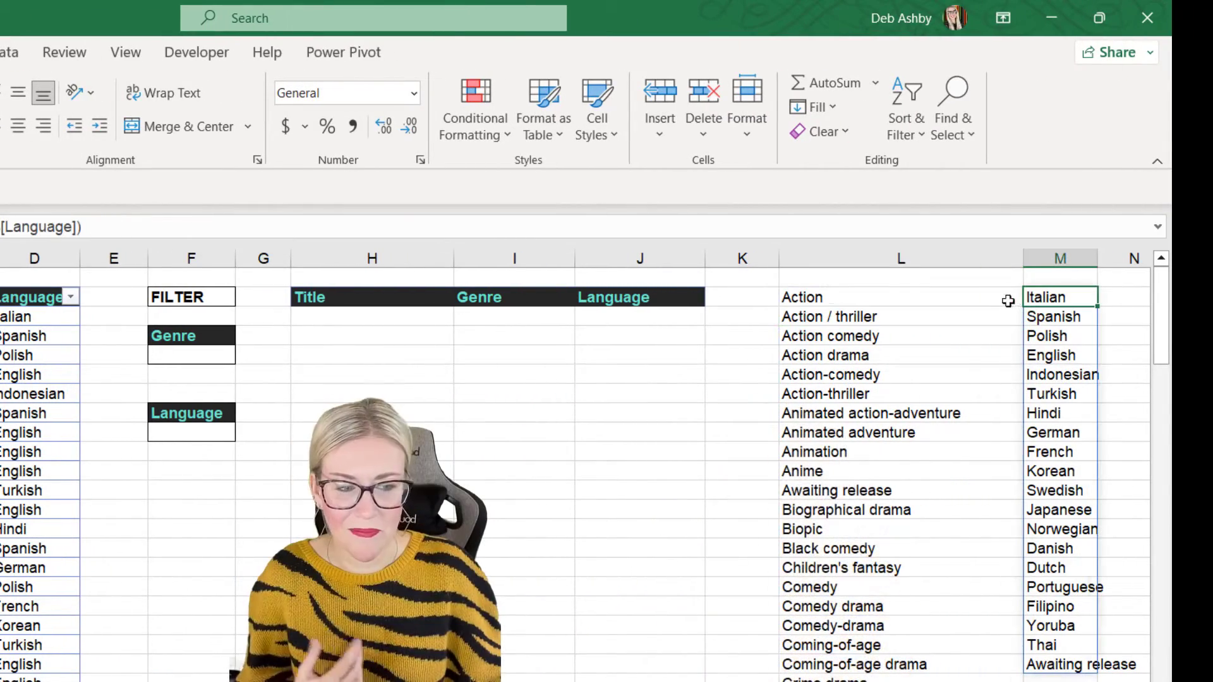
pyautogui.click(308, 226)
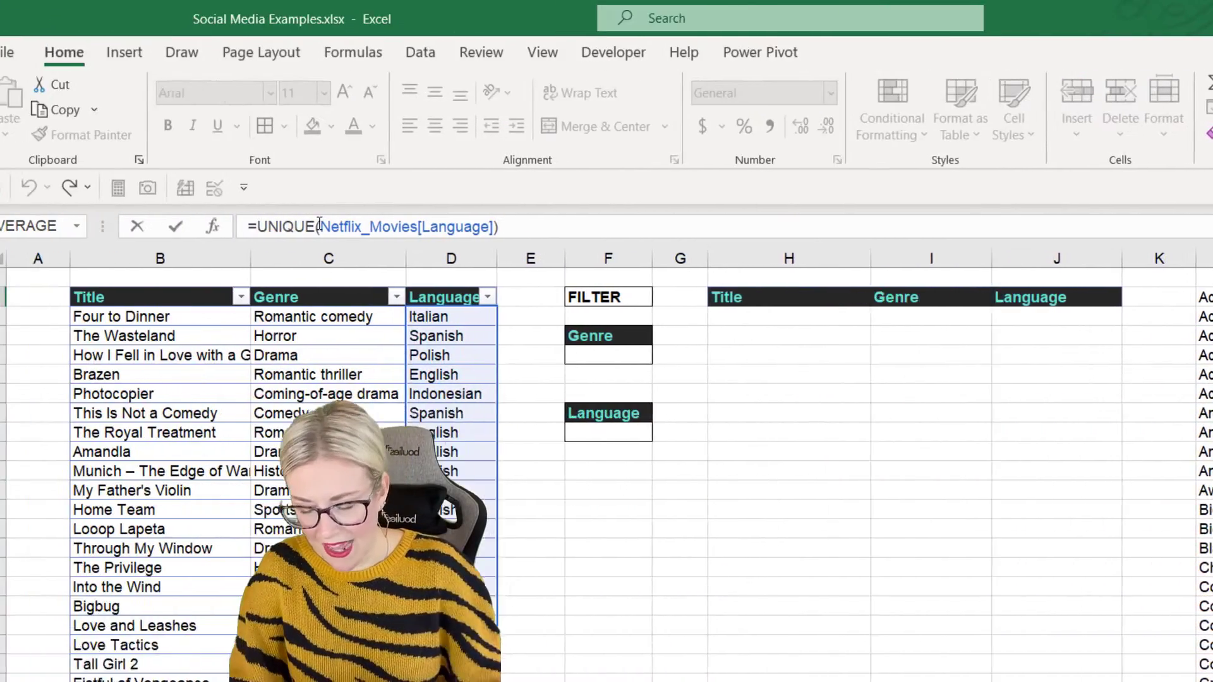
pyautogui.write('SORT')
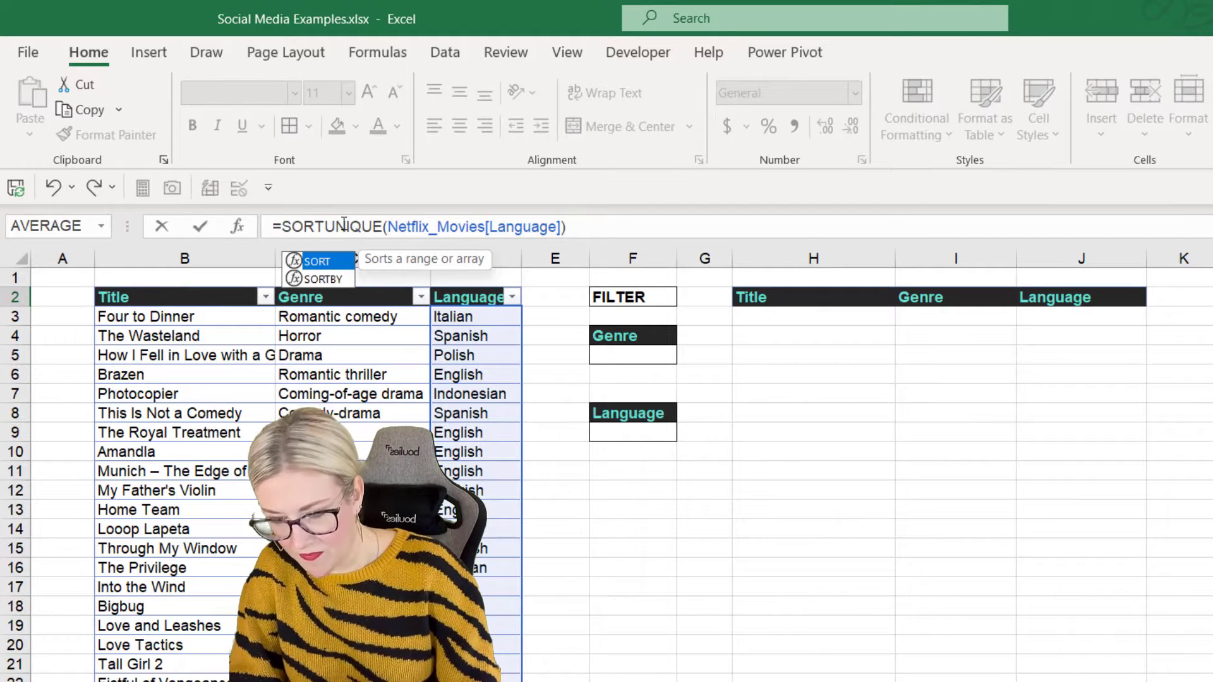
pyautogui.write('(')
pyautogui.click(583, 227)
pyautogui.write(')')
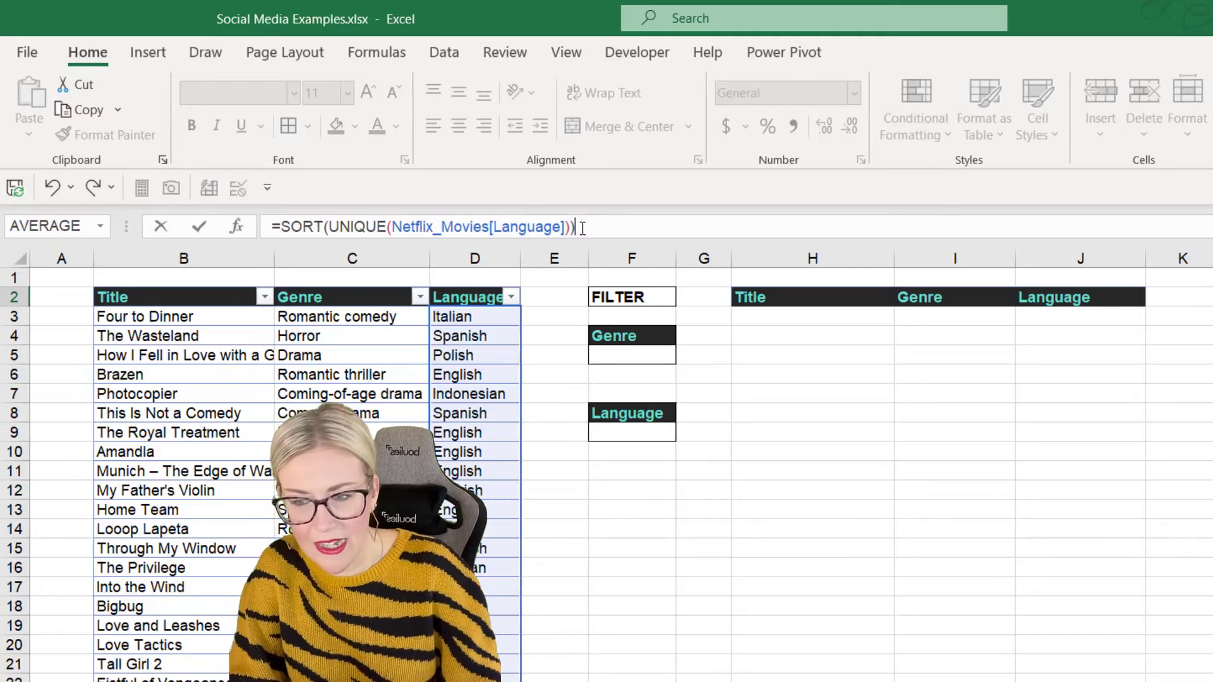
pyautogui.press('Return')
pyautogui.click(1095, 414)
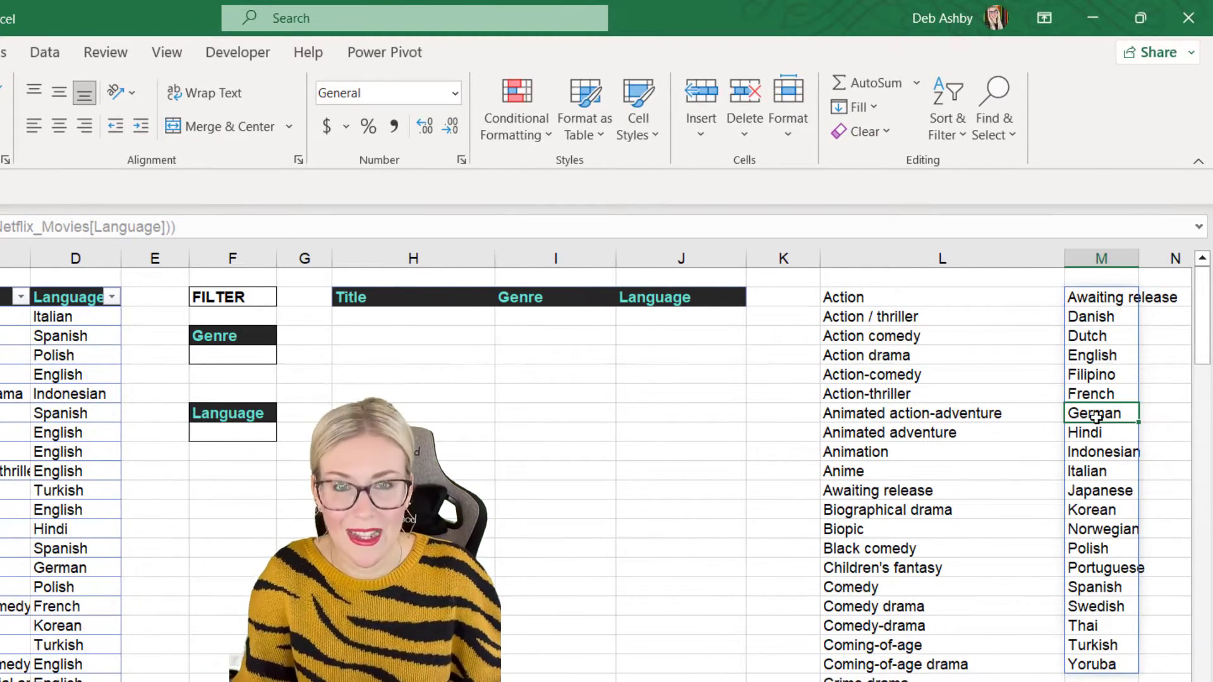
# Add a List data validation to the Genre criteria cell F5, using the sorted genres in column L as source
pyautogui.click(249, 357)
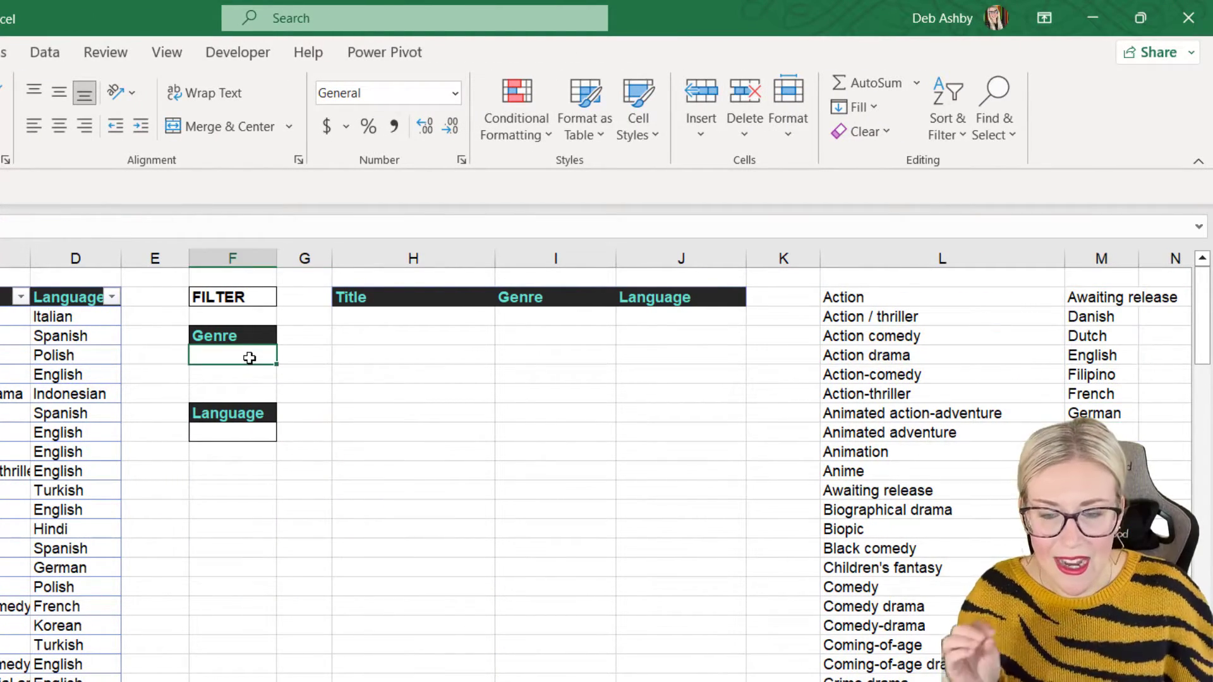
pyautogui.click(45, 52)
pyautogui.click(605, 131)
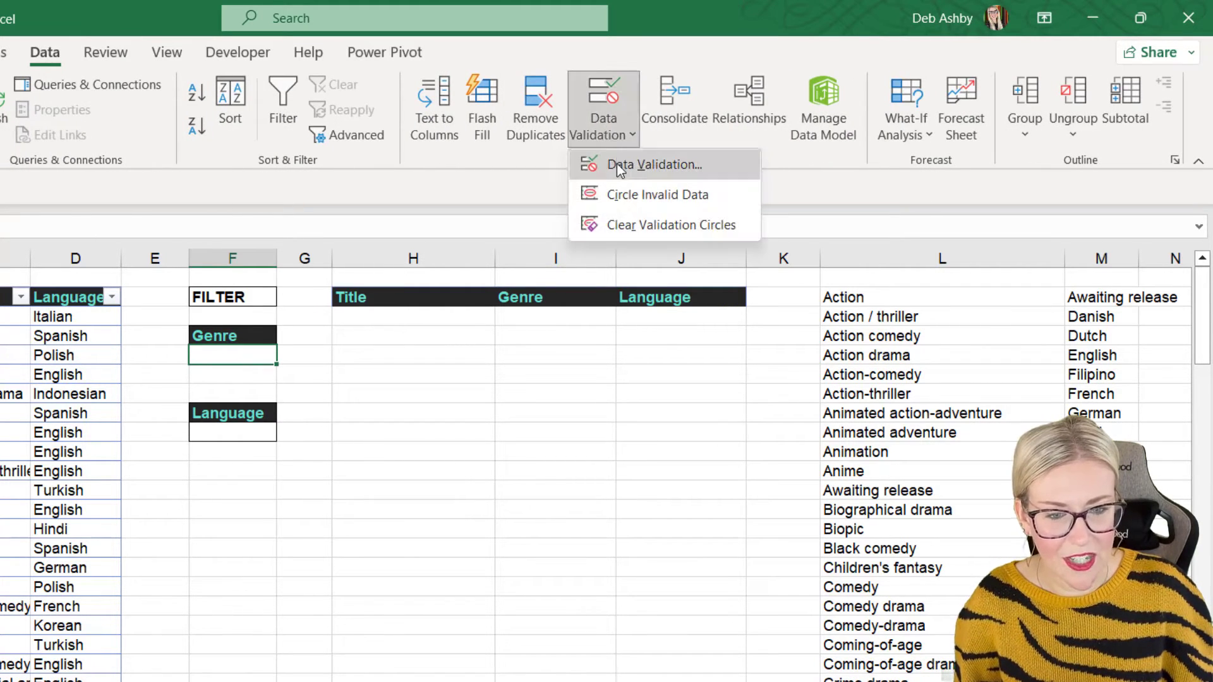
pyautogui.click(619, 166)
pyautogui.click(189, 305)
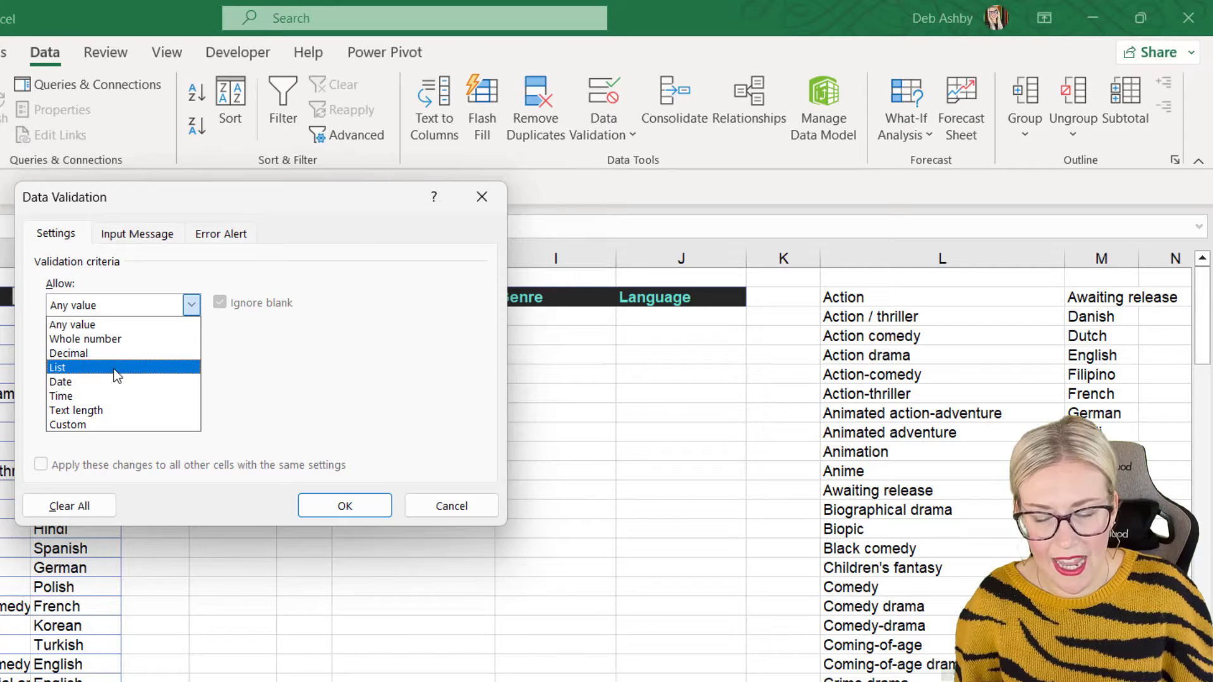
pyautogui.click(114, 368)
pyautogui.click(90, 394)
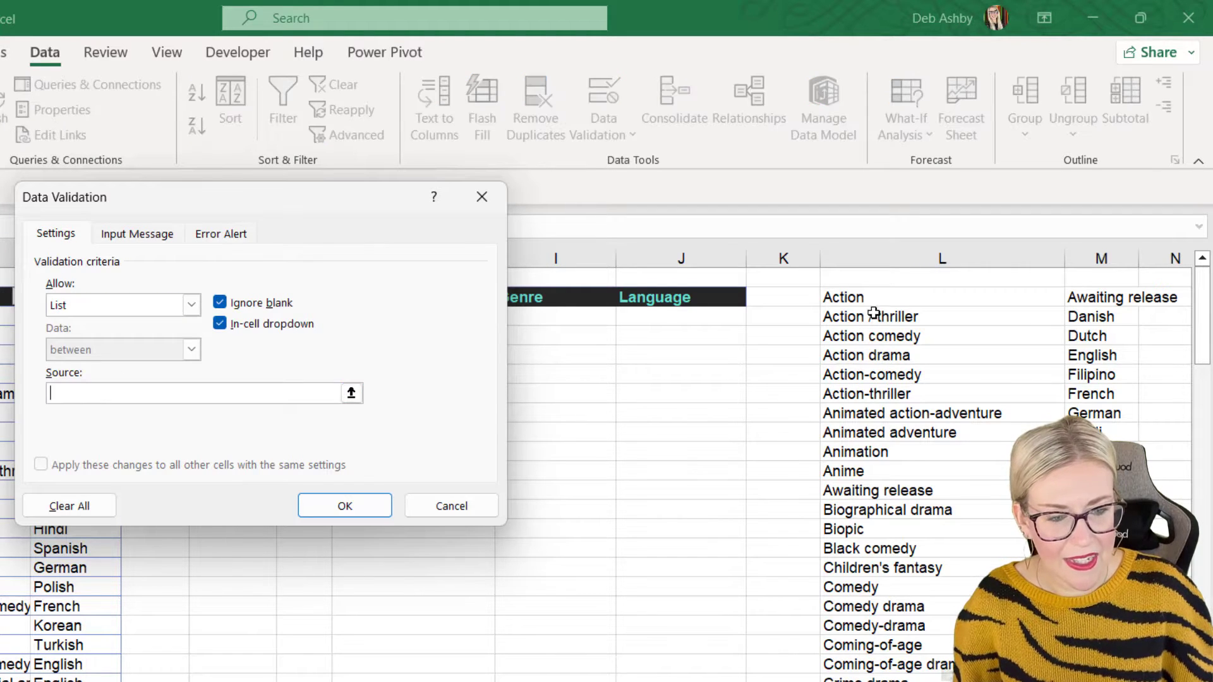
pyautogui.moveTo(874, 294); pyautogui.dragTo(876, 681)
pyautogui.click(357, 504)
pyautogui.scroll(12, 665, 427)
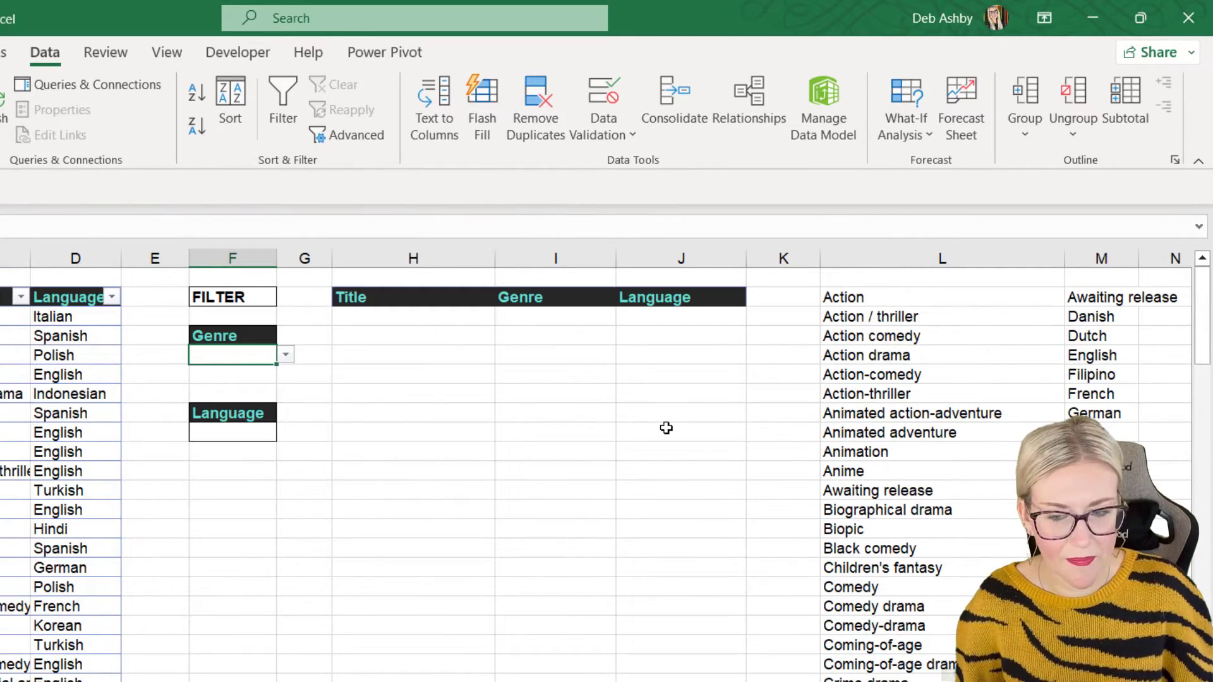
# Add a List data validation to the Language criteria cell F9 with the source =$M$2:$M$21
pyautogui.click(242, 436)
pyautogui.click(605, 132)
pyautogui.click(622, 168)
pyautogui.click(127, 306)
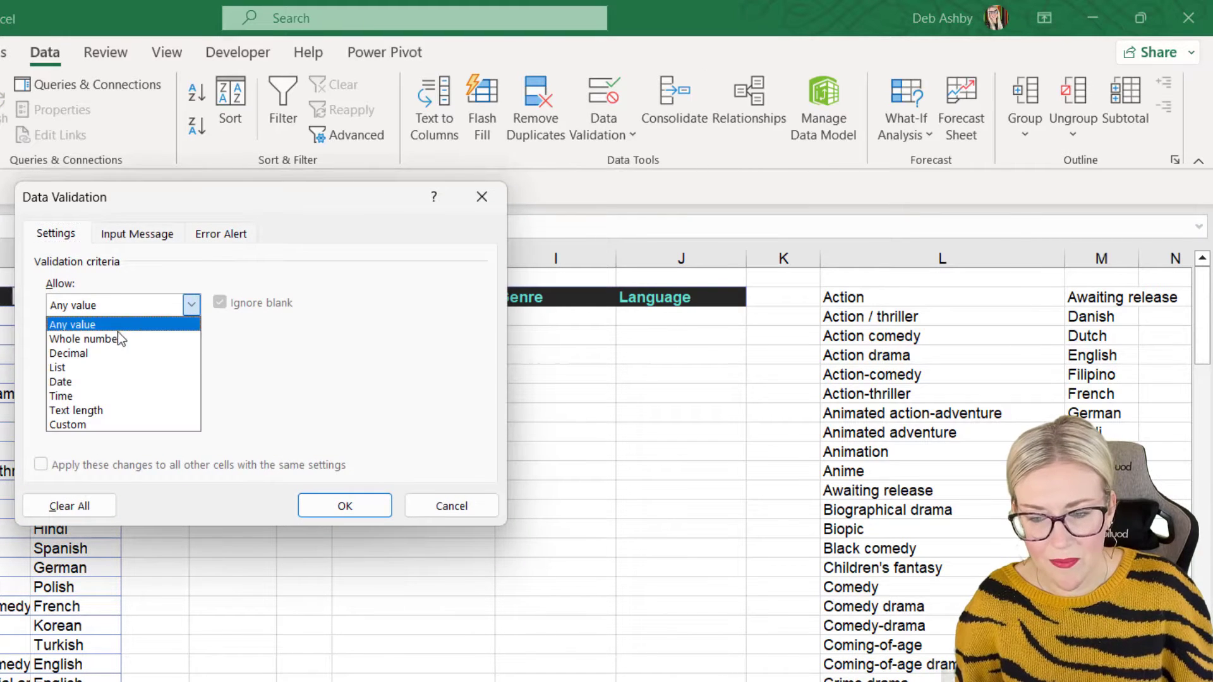
pyautogui.click(94, 367)
pyautogui.click(101, 393)
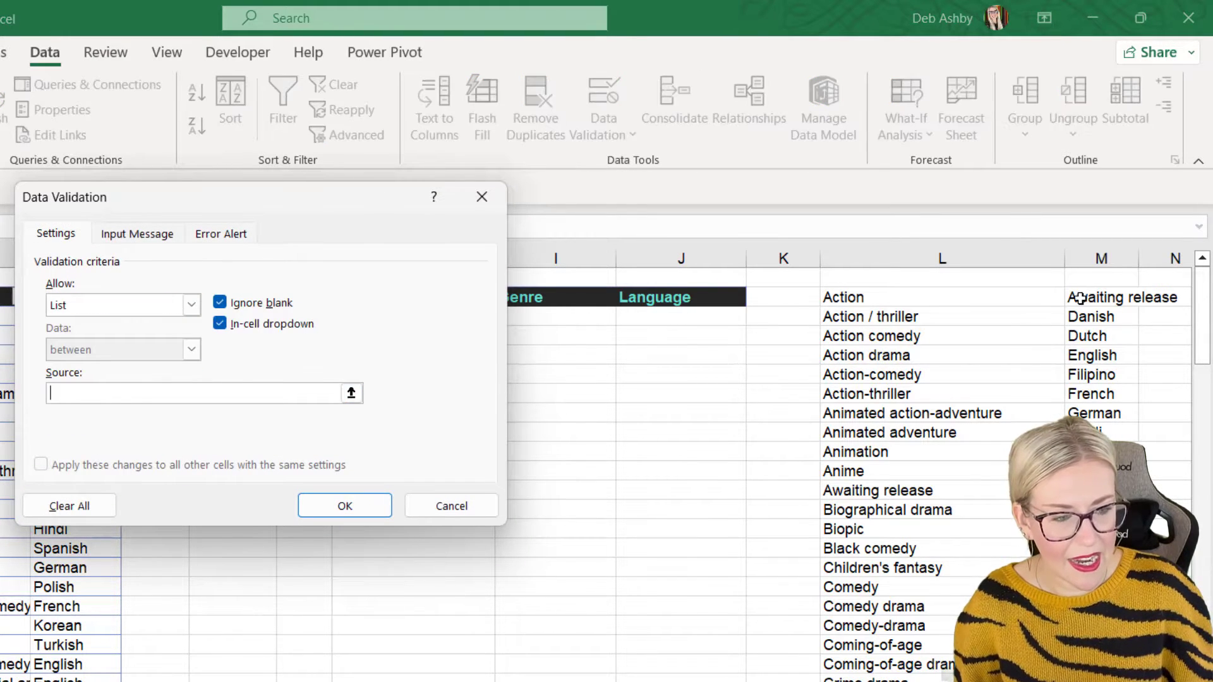
pyautogui.moveTo(1077, 295); pyautogui.dragTo(1087, 664)
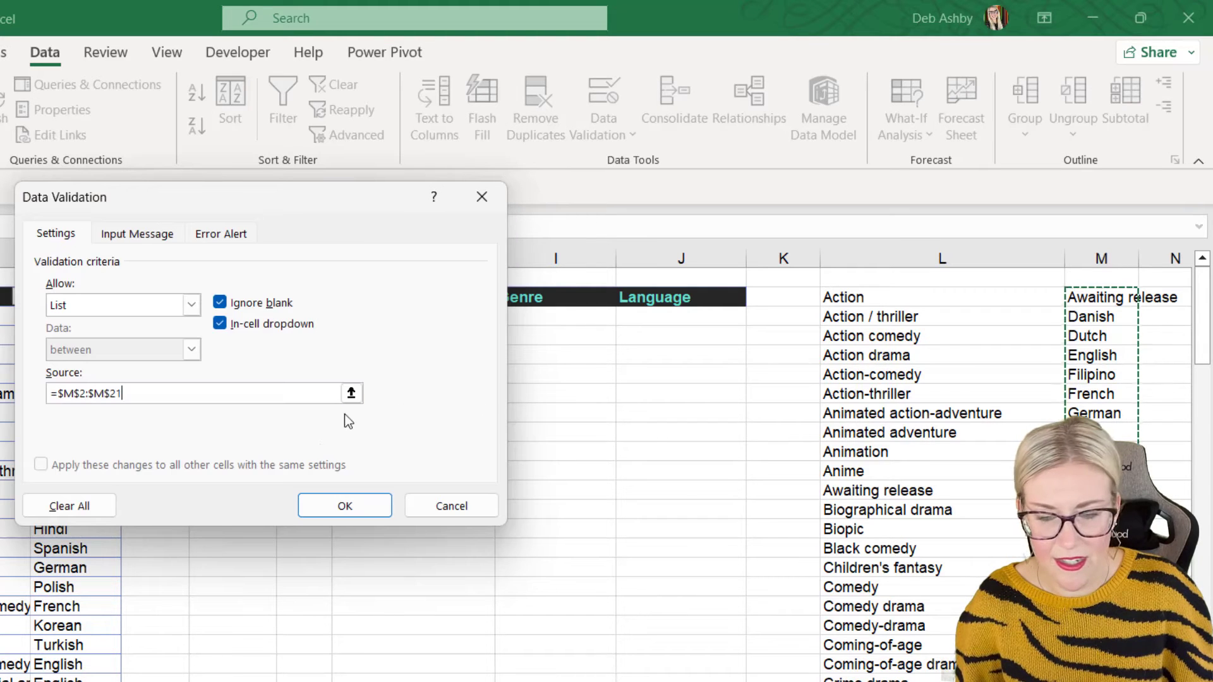
pyautogui.click(344, 506)
# Check the choices offered by the Genre dropdown in F5 without selecting one
pyautogui.click(230, 356)
pyautogui.click(286, 354)
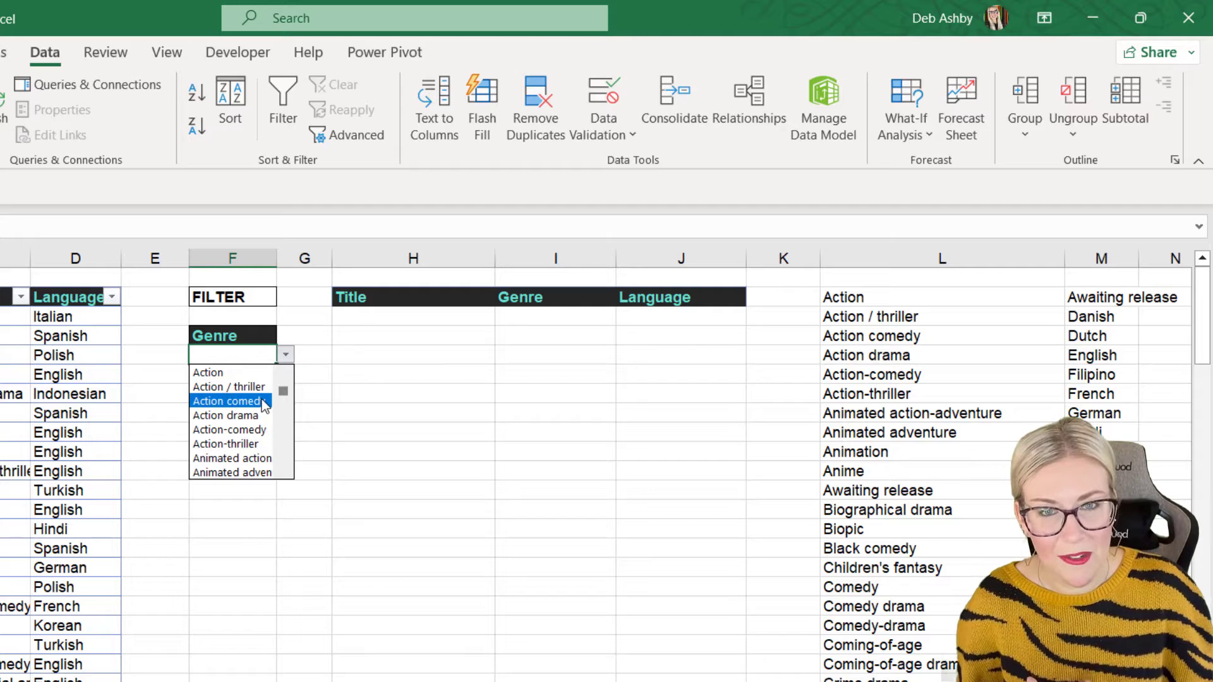
pyautogui.press('Escape')
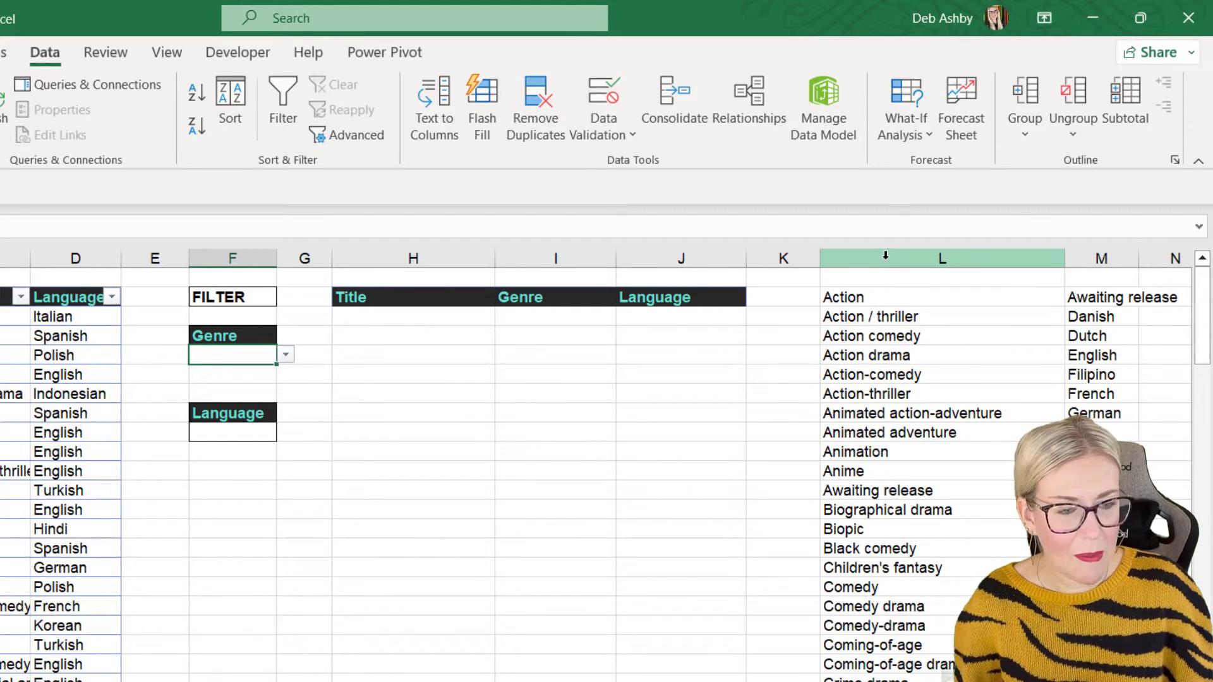
# Hide the helper columns L and M that hold the sorted genre and language lists
pyautogui.moveTo(897, 259); pyautogui.dragTo(1107, 259)
pyautogui.rightClick(1108, 260)
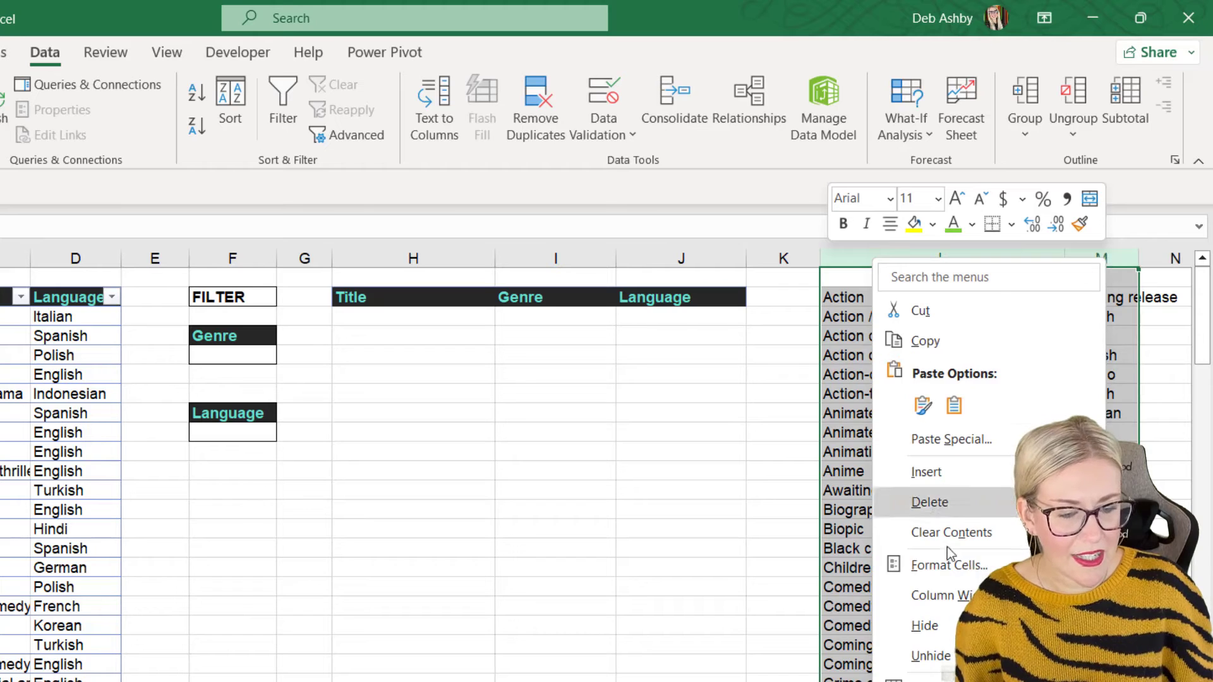
pyautogui.click(947, 630)
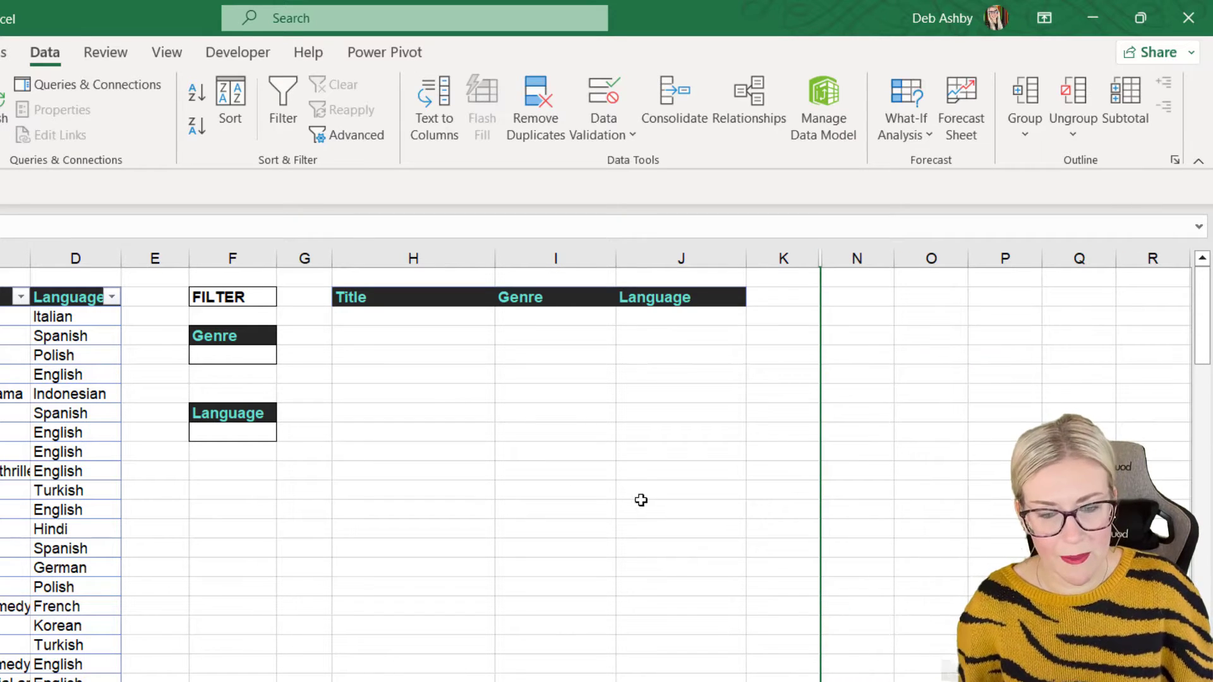
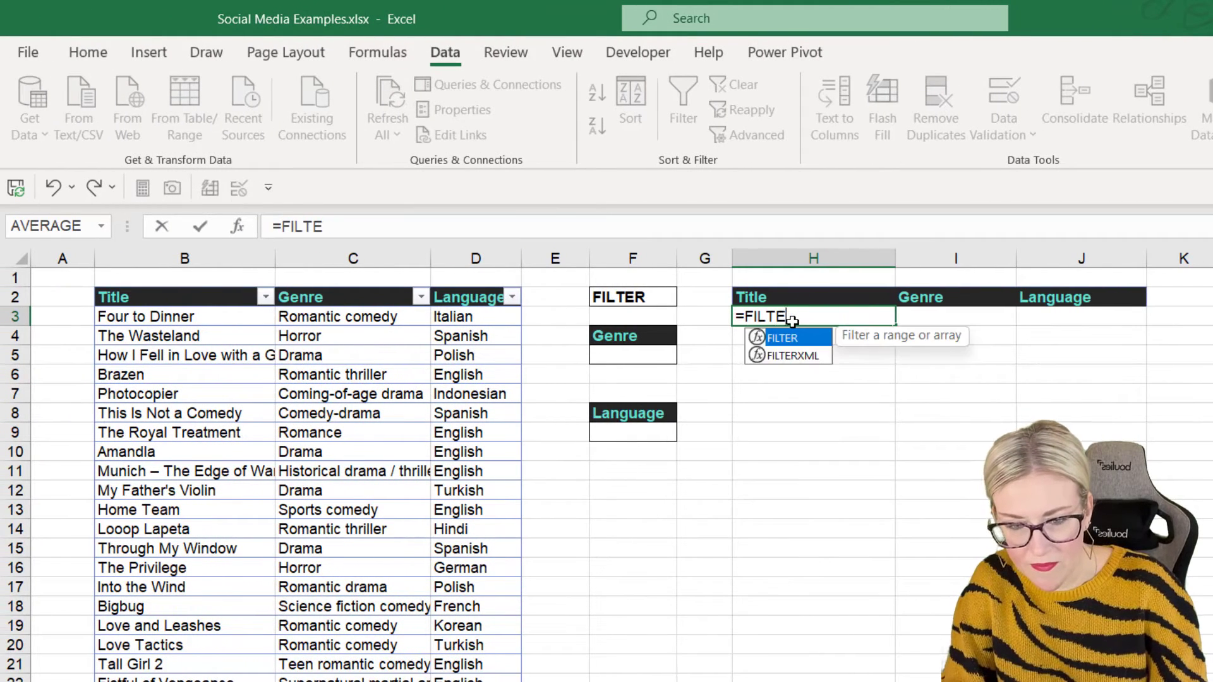
# Enter =FILTER(Netflix_Movies,Netflix_Movies[Genre]=F5,"No Records") in H3 to return the movies matching the chosen genre
pyautogui.press('BackSpace')
pyautogui.write('ER(')
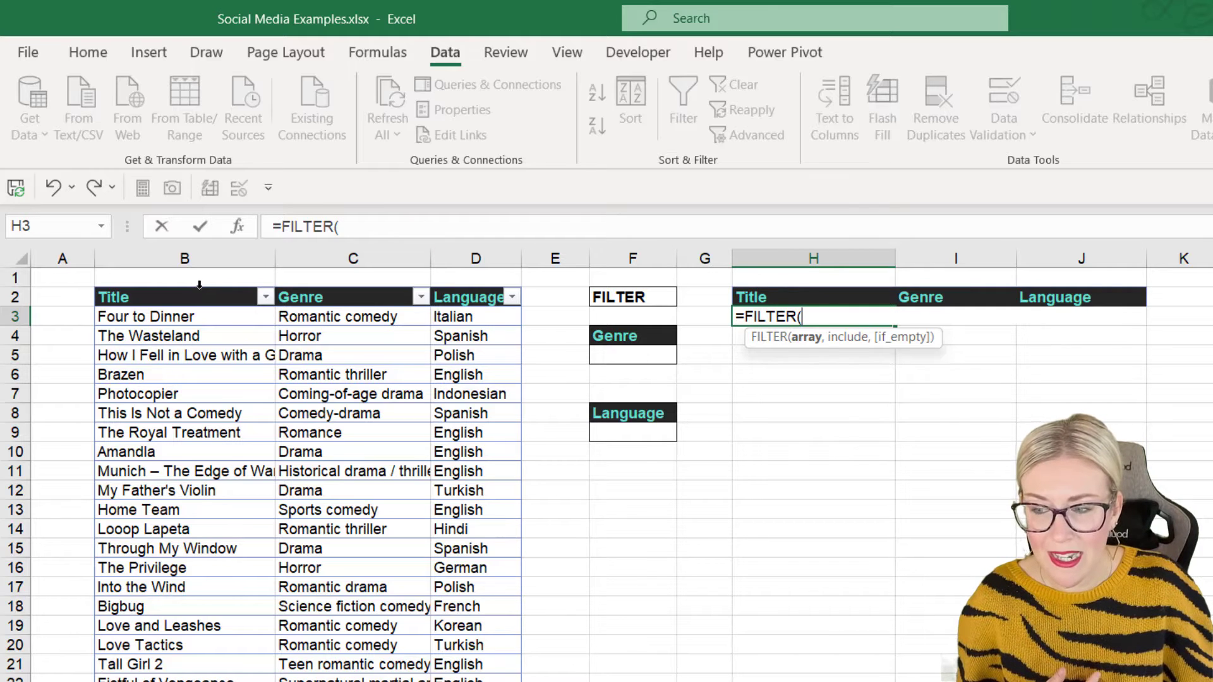
pyautogui.moveTo(200, 285); pyautogui.dragTo(461, 288)
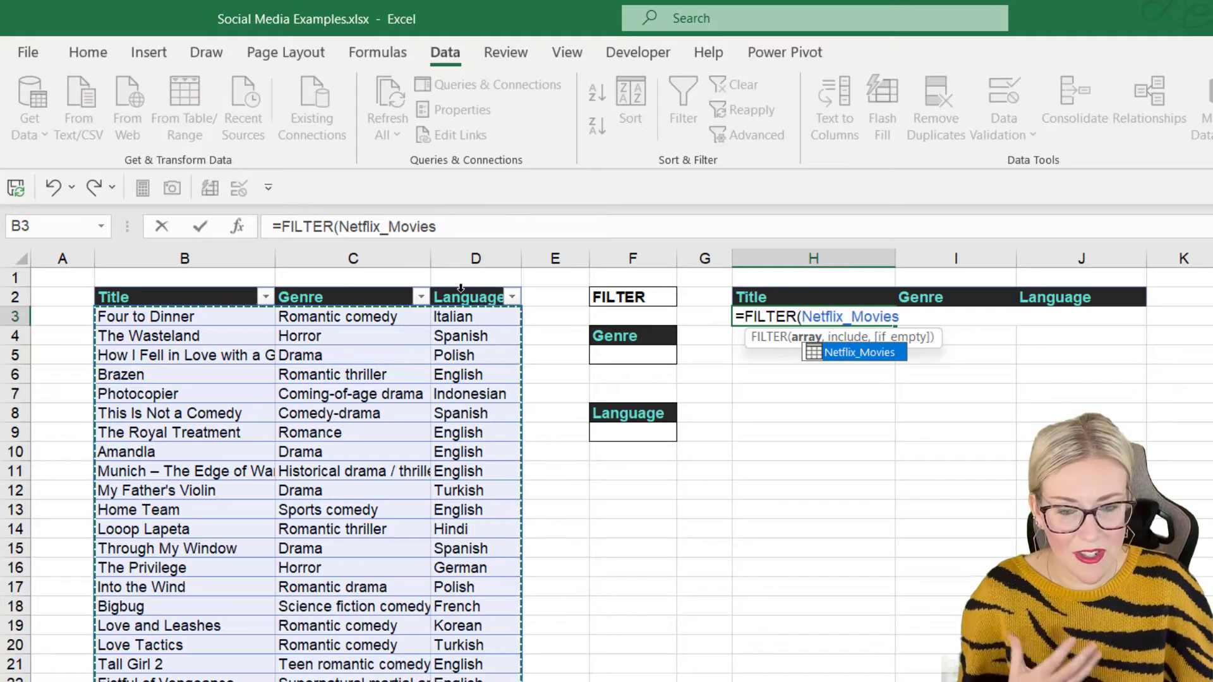
pyautogui.write(',')
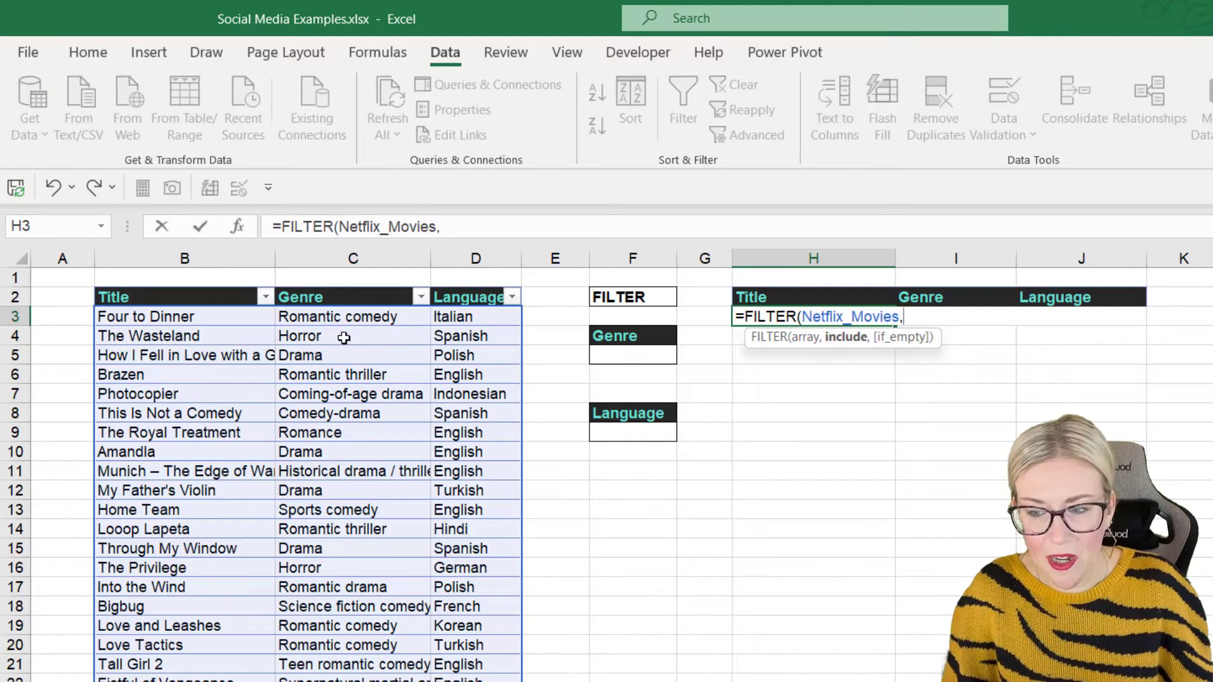
pyautogui.click(346, 286)
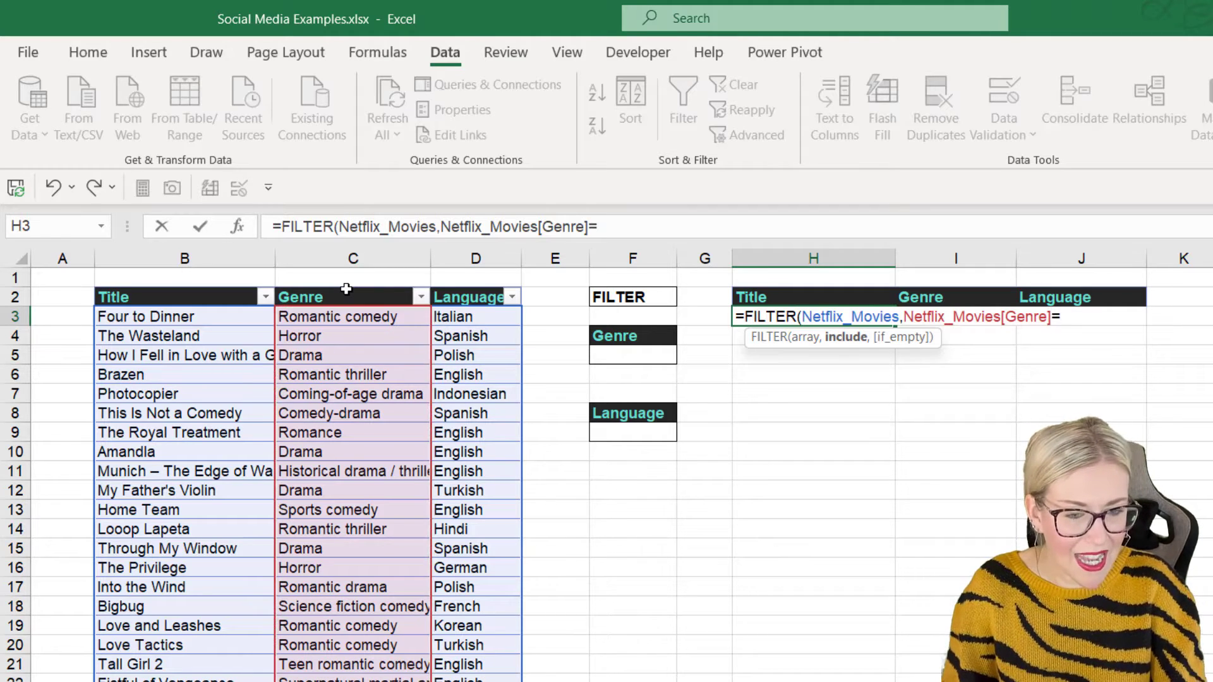
pyautogui.write('=')
pyautogui.click(631, 354)
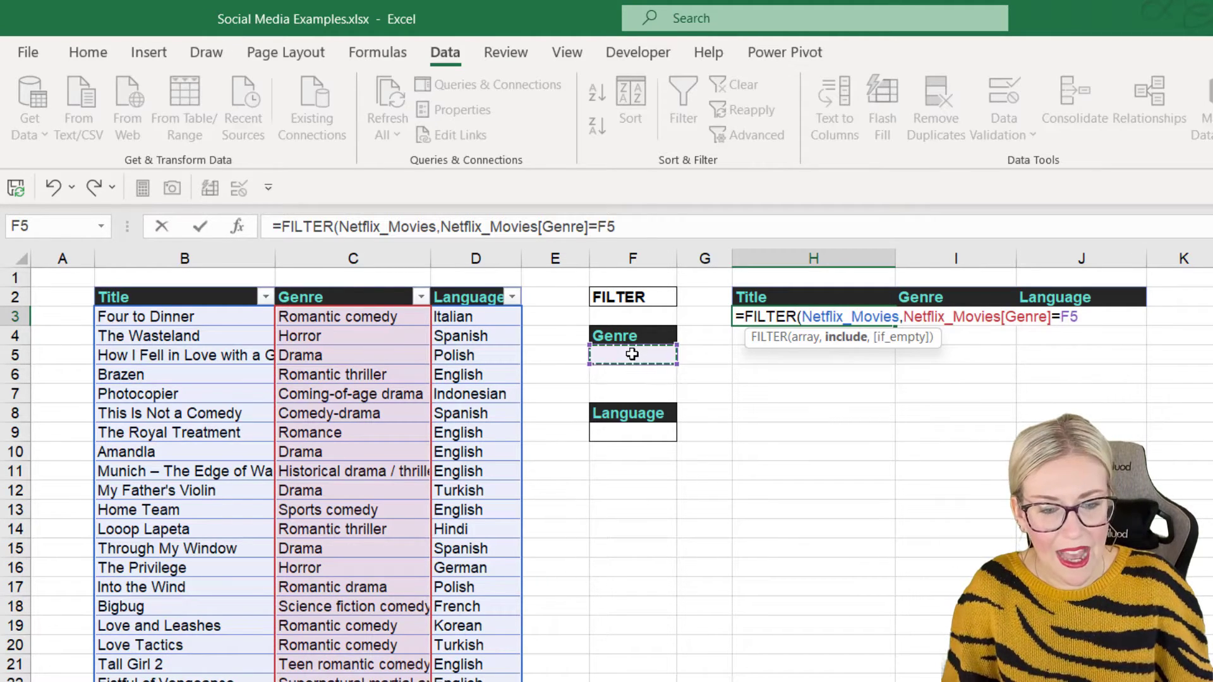
pyautogui.write(',')
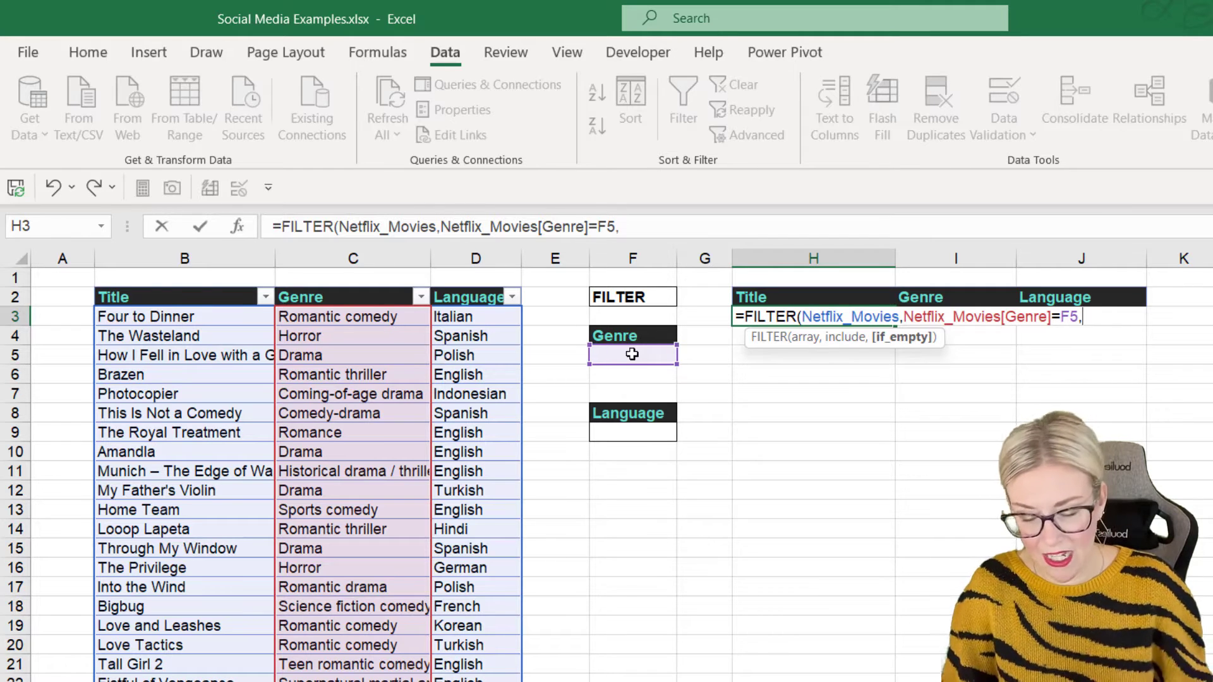
pyautogui.write('"No')
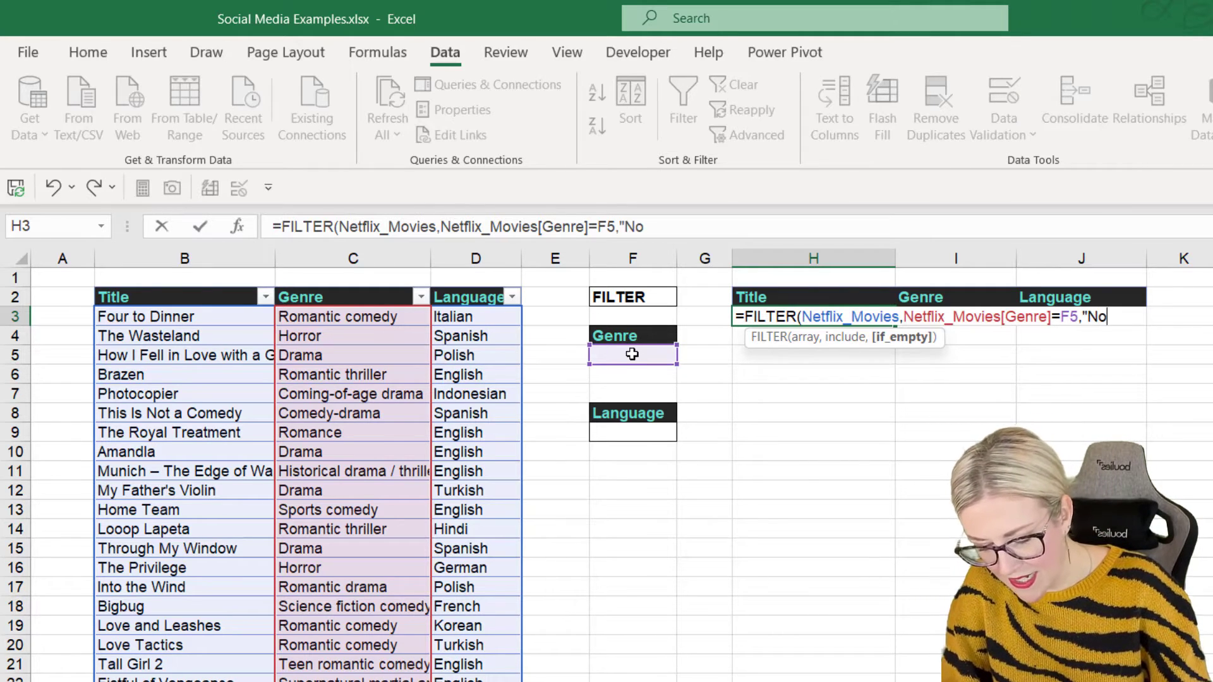
pyautogui.write(' Records")')
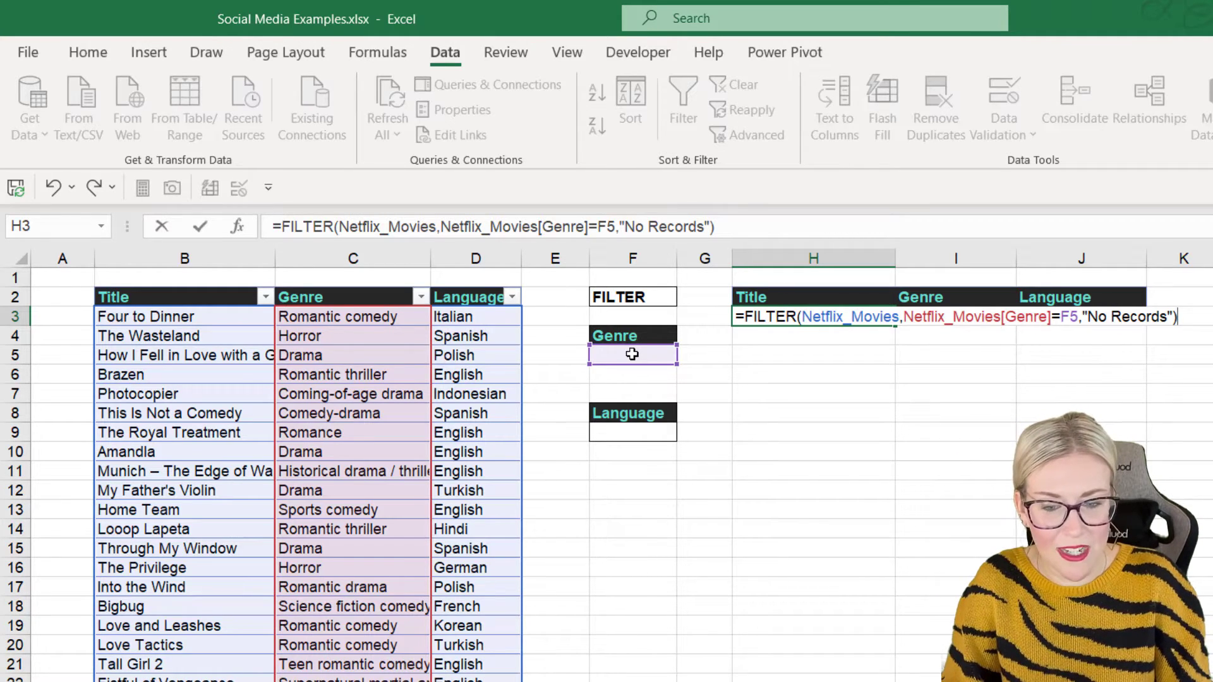
pyautogui.press('Return')
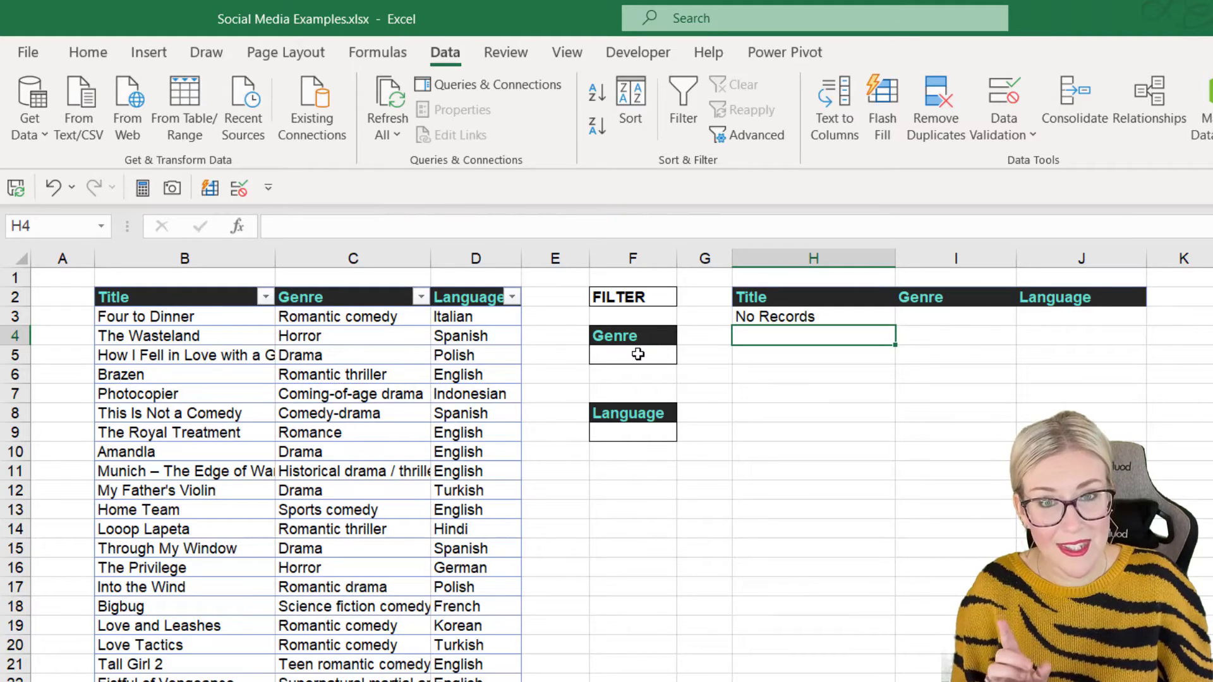
# Choose the genre Action / thriller in the F5 dropdown to test the filter
pyautogui.click(638, 354)
pyautogui.click(686, 355)
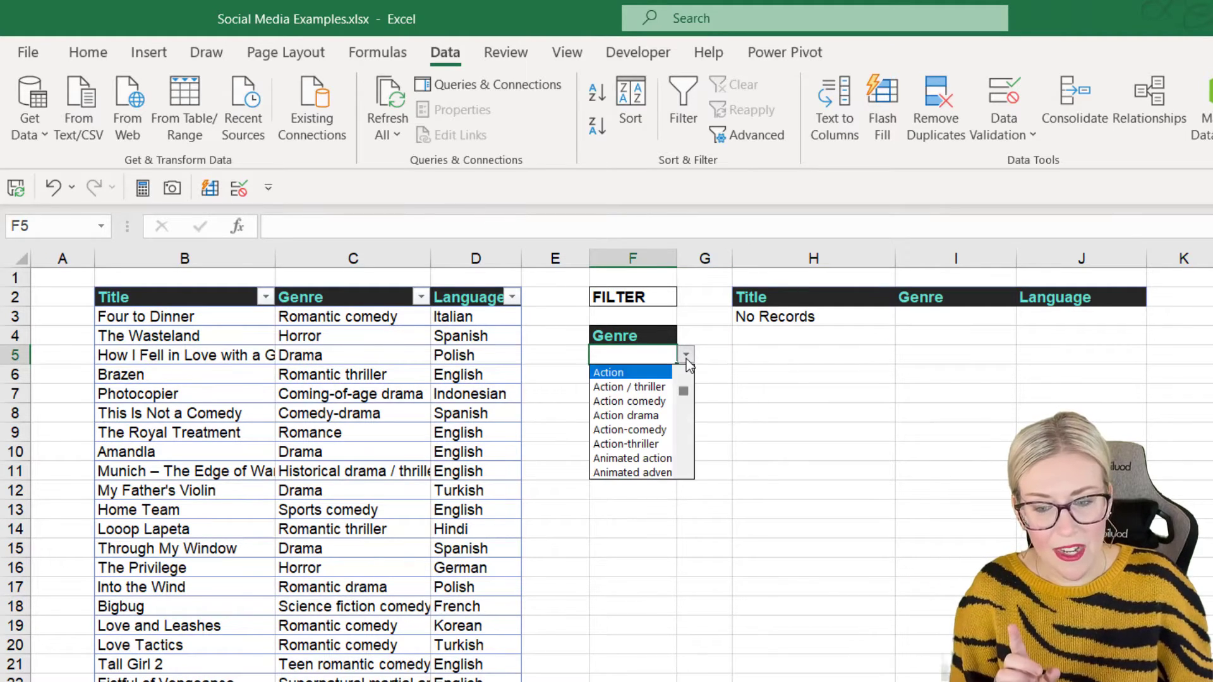
pyautogui.click(652, 384)
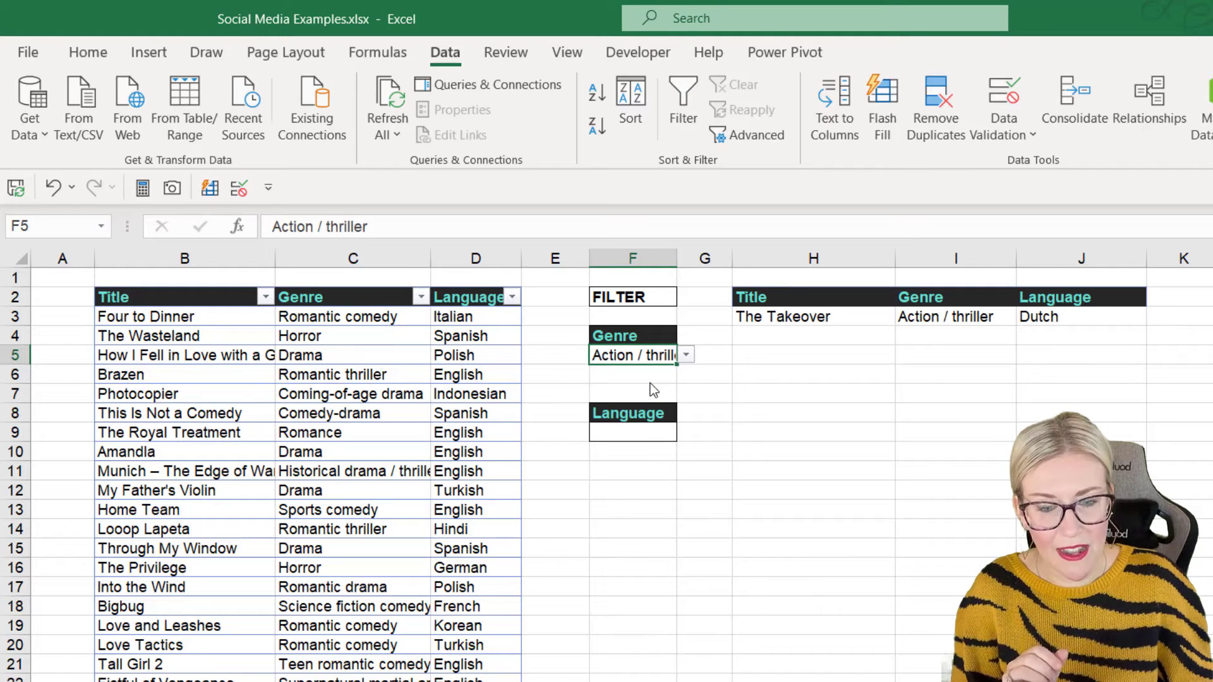
# Test the genre filter by choosing Animated action-adventure, Black comedy and Comedy drama in turn in the F5 dropdown
pyautogui.click(686, 358)
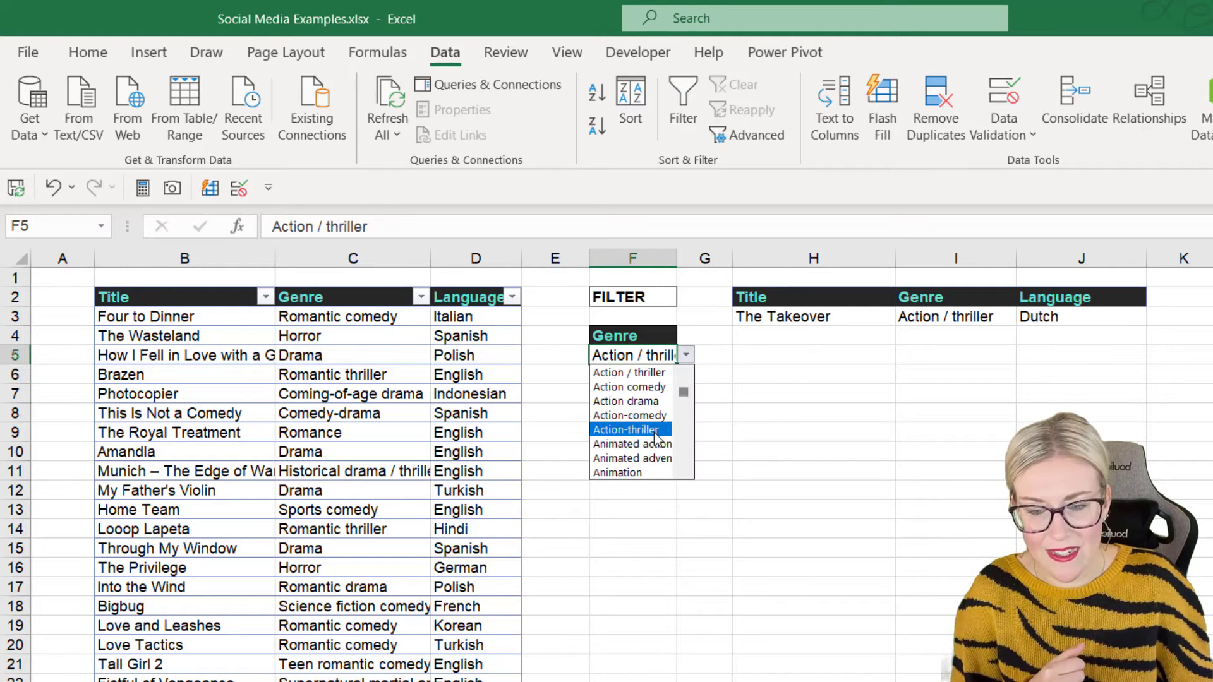
pyautogui.click(652, 455)
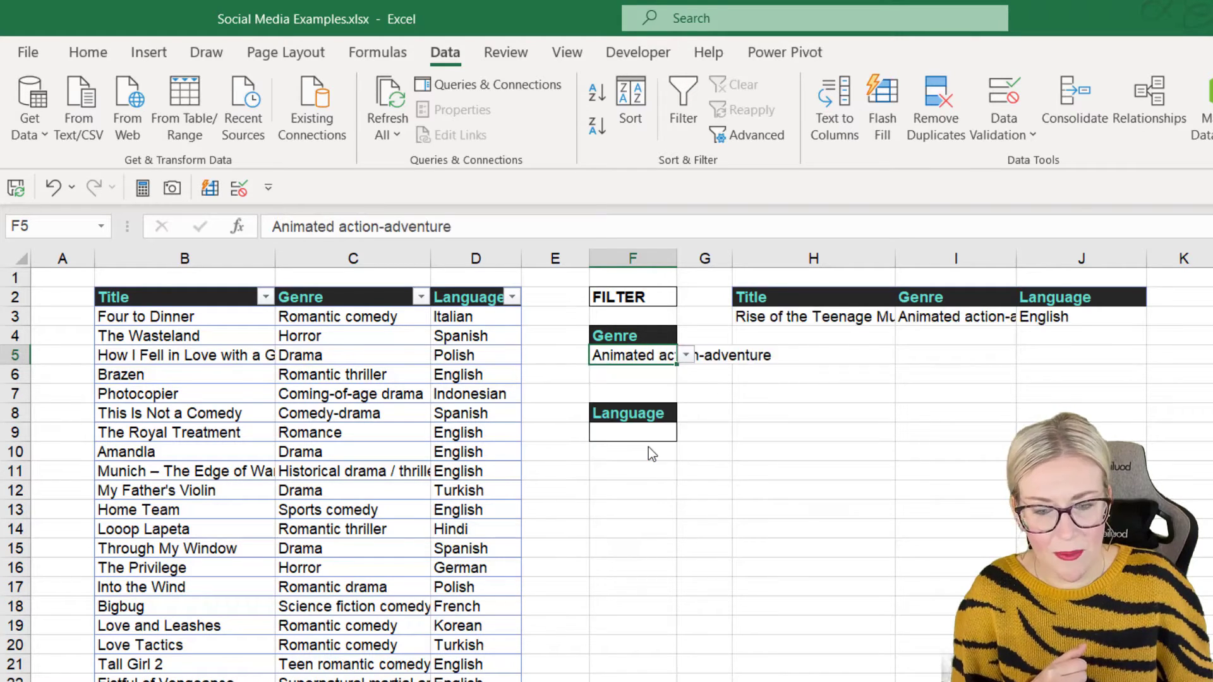
pyautogui.click(686, 356)
pyautogui.press('Down')
pyautogui.press('Return')
pyautogui.click(686, 356)
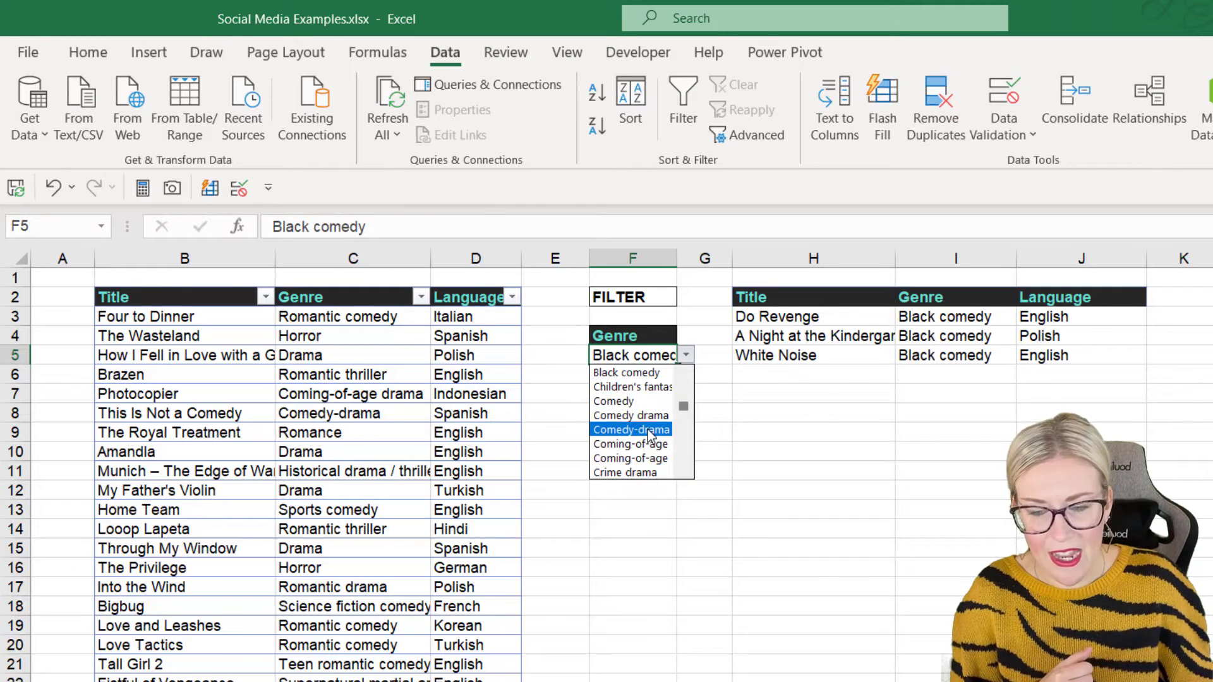
pyautogui.click(651, 415)
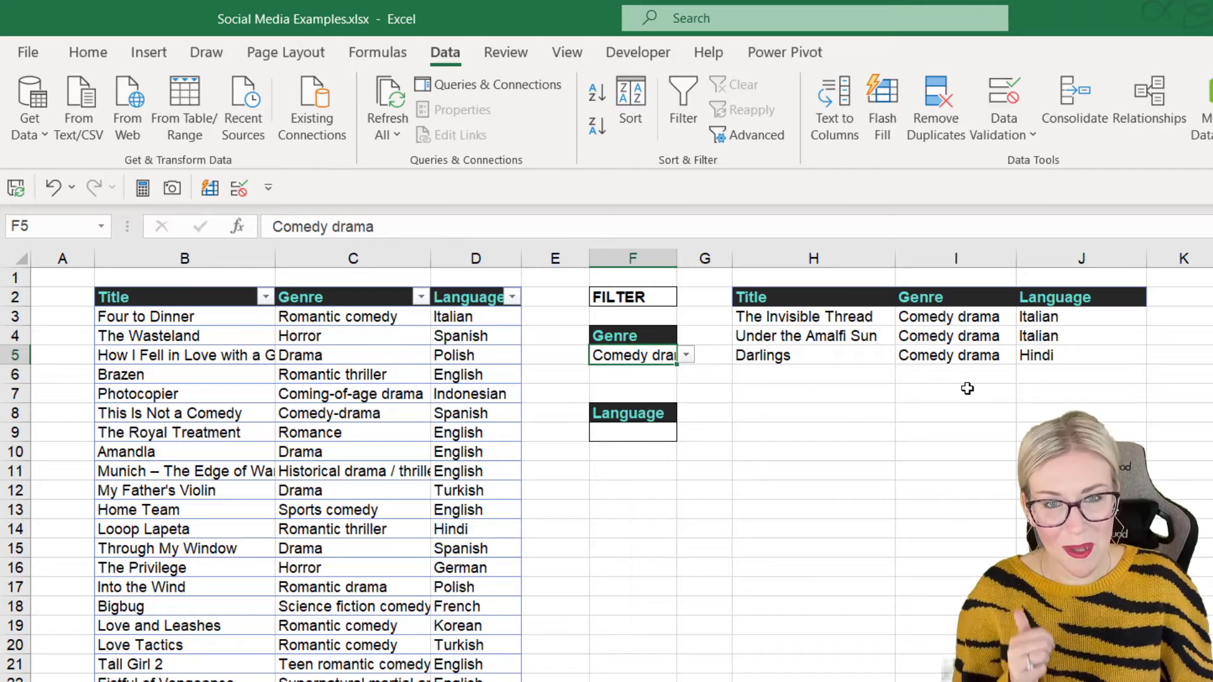
# Wrap the H3 formula in SORT, giving =SORT(FILTER(Netflix_Movies,Netflix_Movies[Genre]=F5,"No Records")), to sort the results by title
pyautogui.click(960, 352)
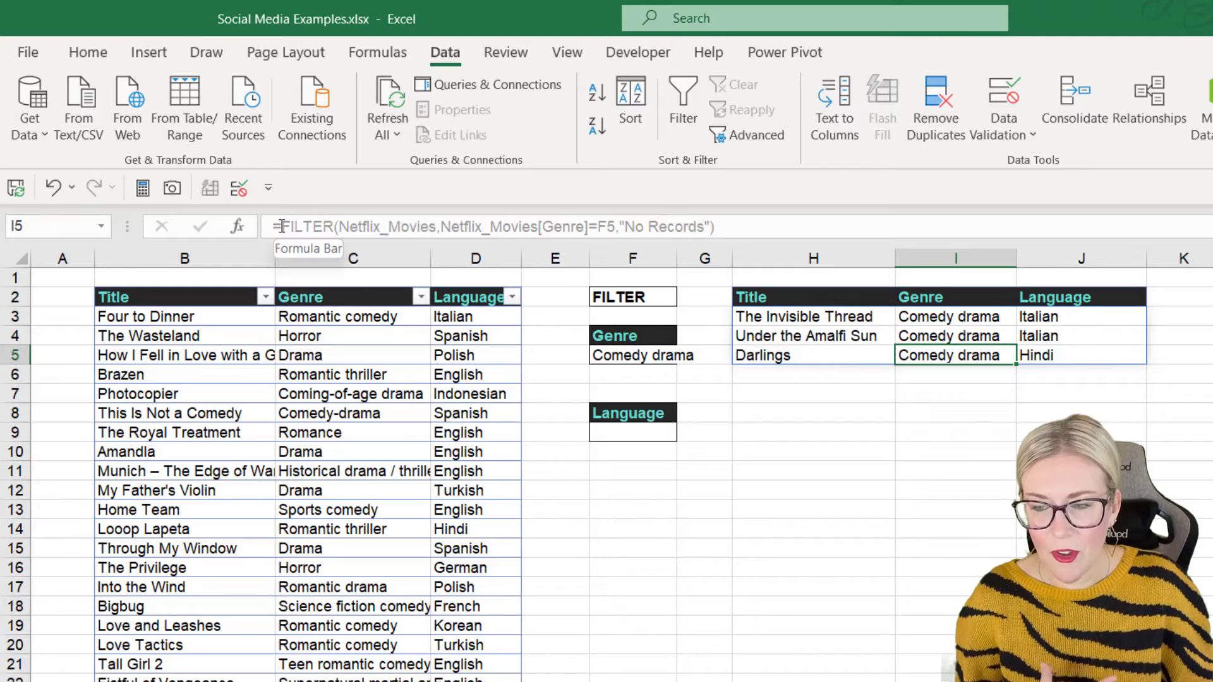
pyautogui.click(779, 318)
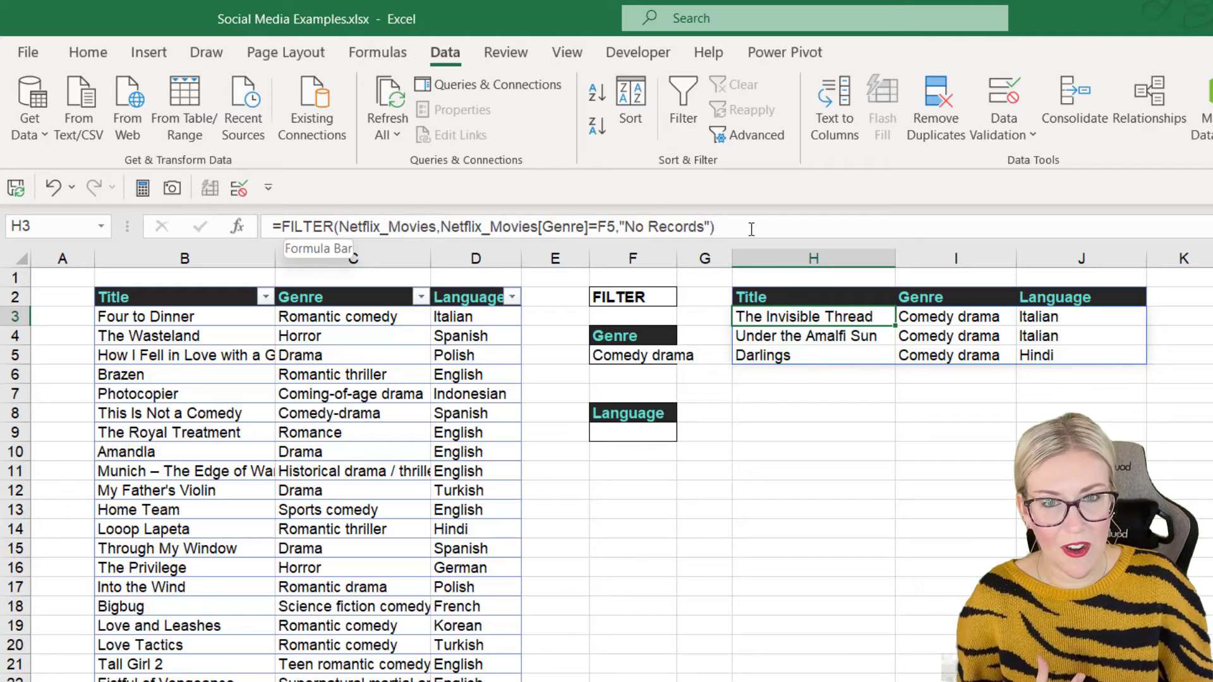
pyautogui.click(281, 227)
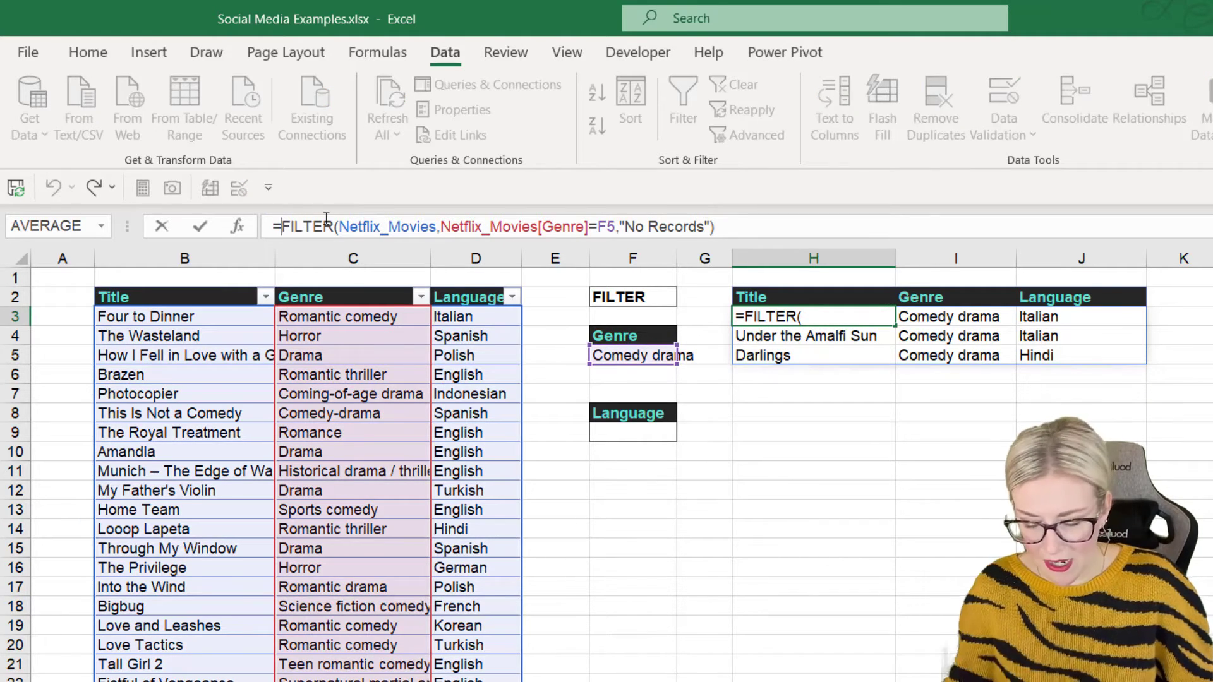
pyautogui.write('SORT')
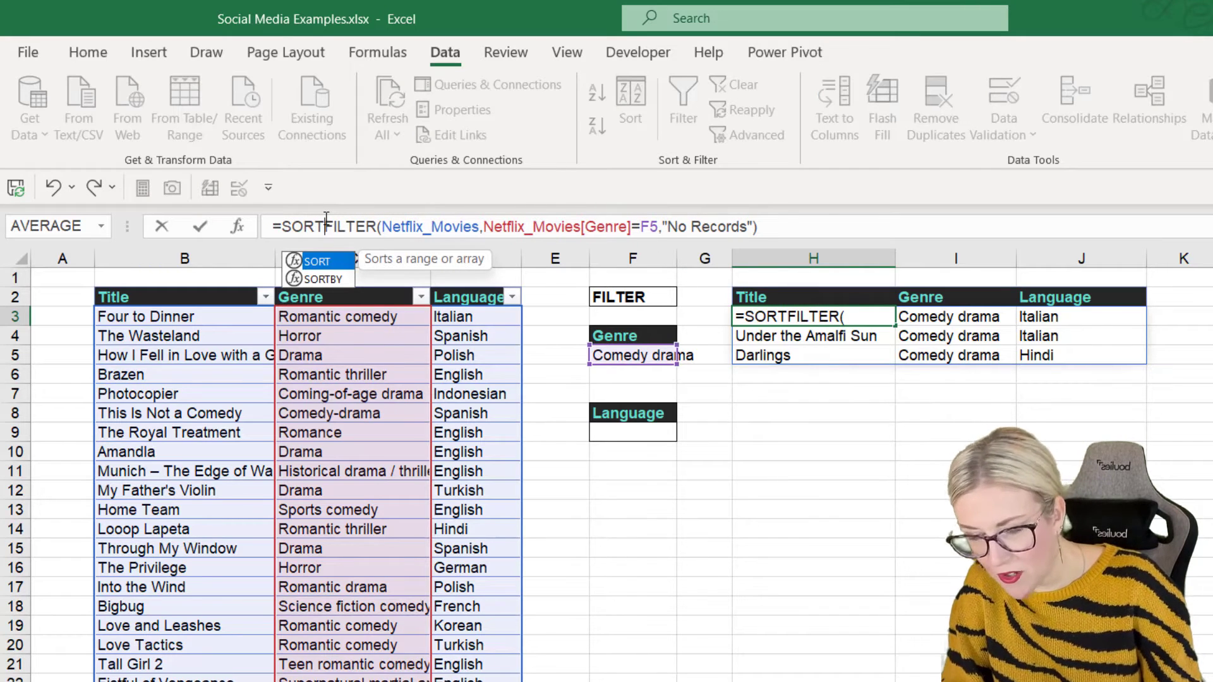
pyautogui.write('(')
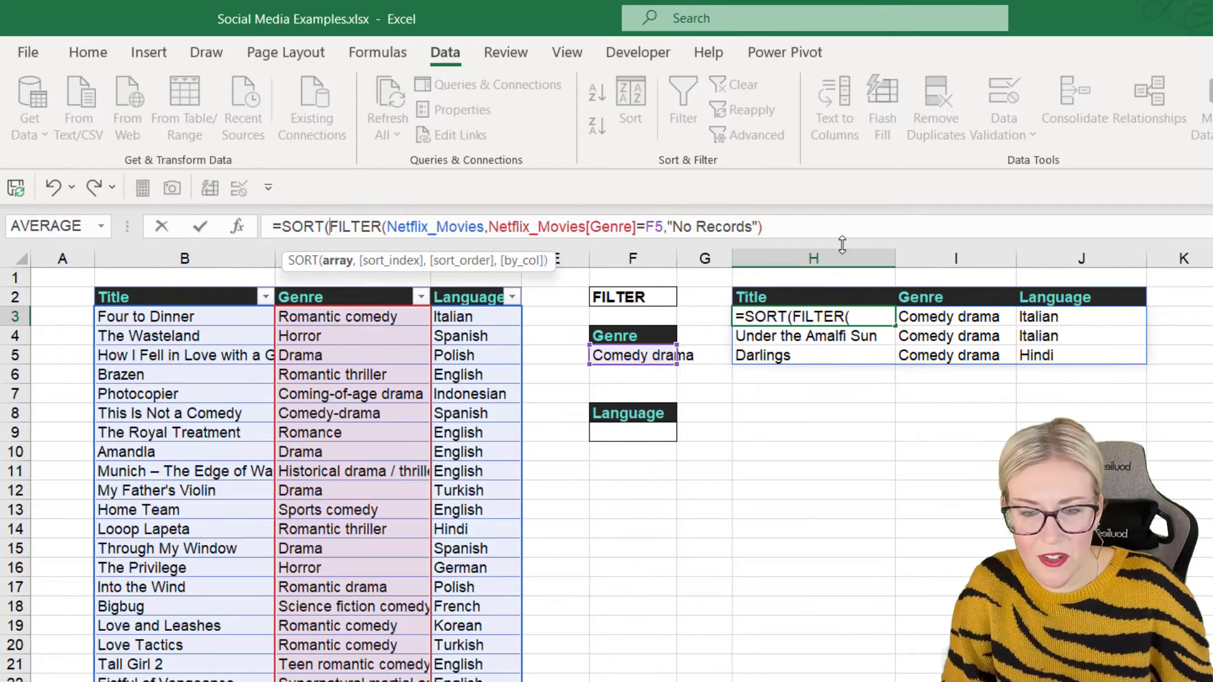
pyautogui.click(786, 228)
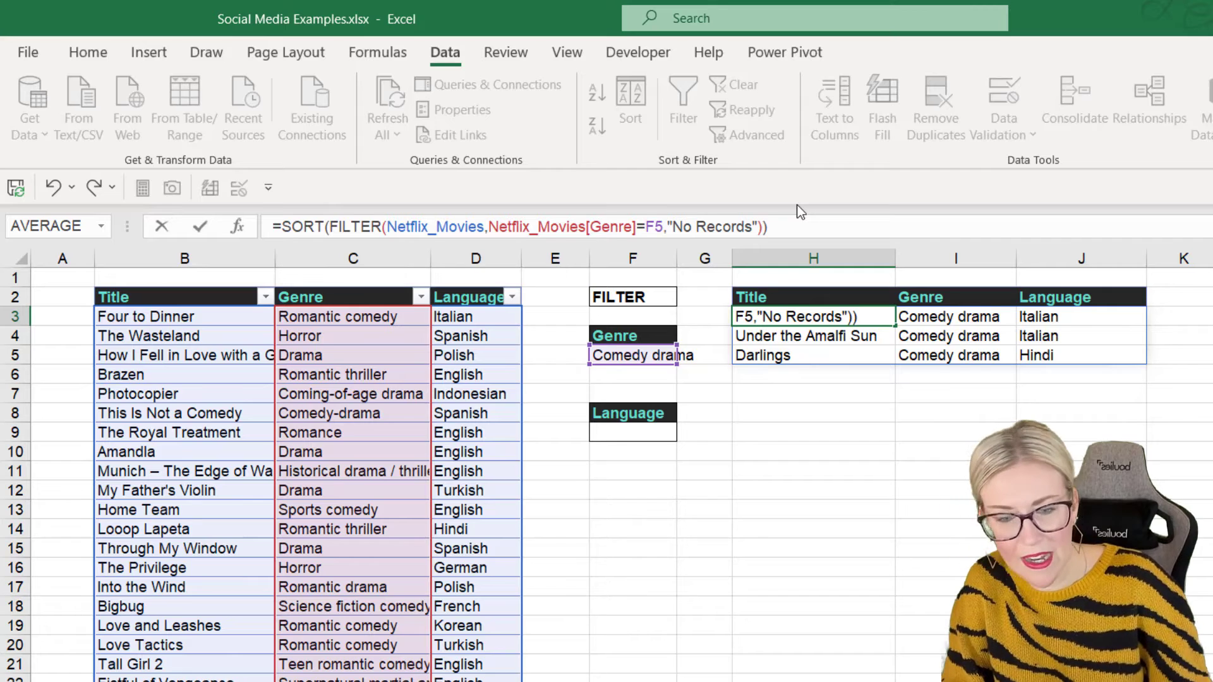
pyautogui.write(')')
pyautogui.press('Return')
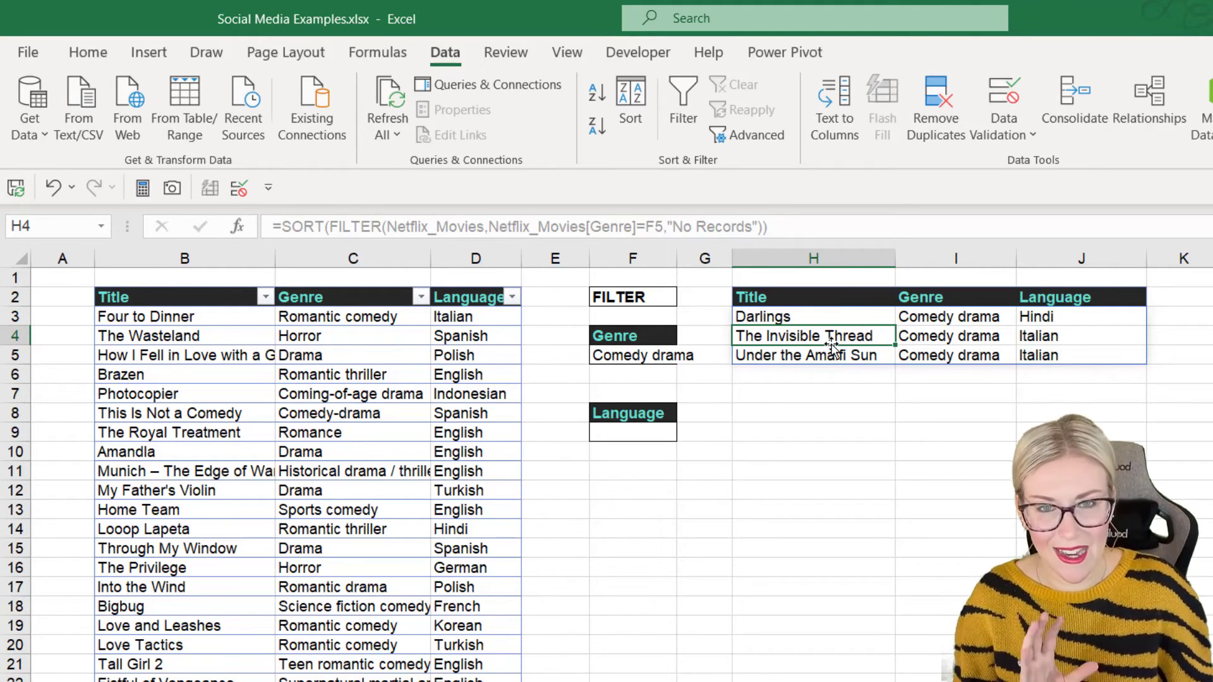
# Delete the single-criterion formula from H3 to clear the results area
pyautogui.click(829, 314)
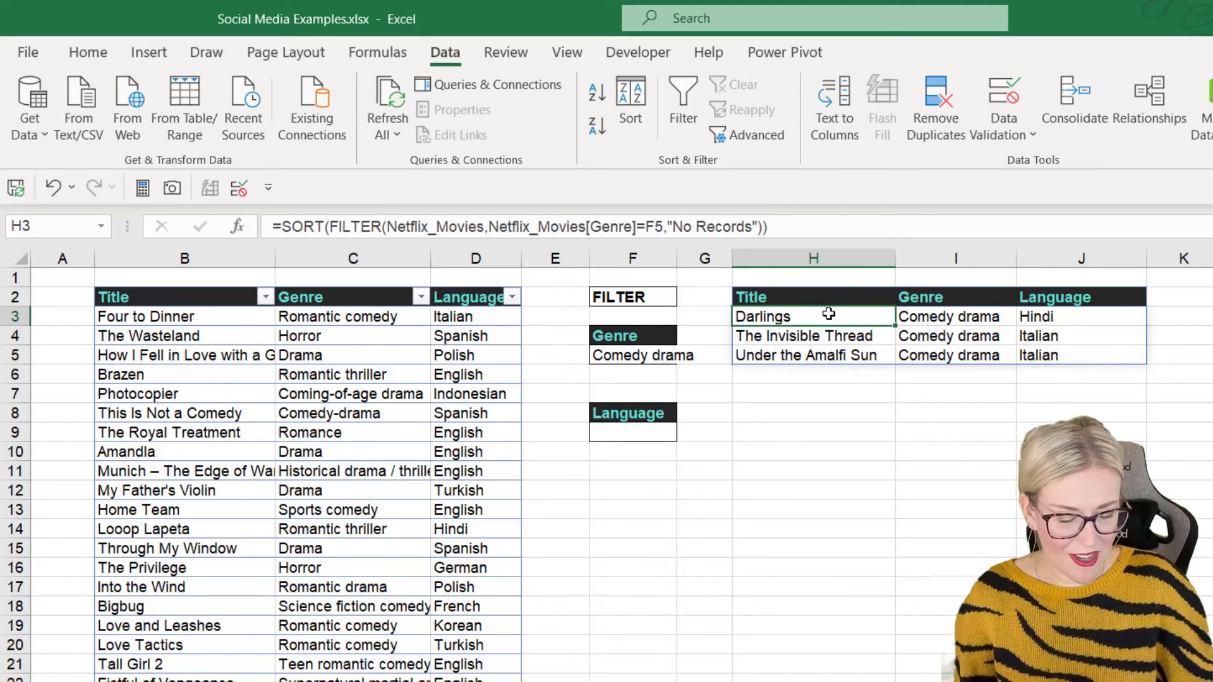
pyautogui.press('Delete')
pyautogui.click(837, 375)
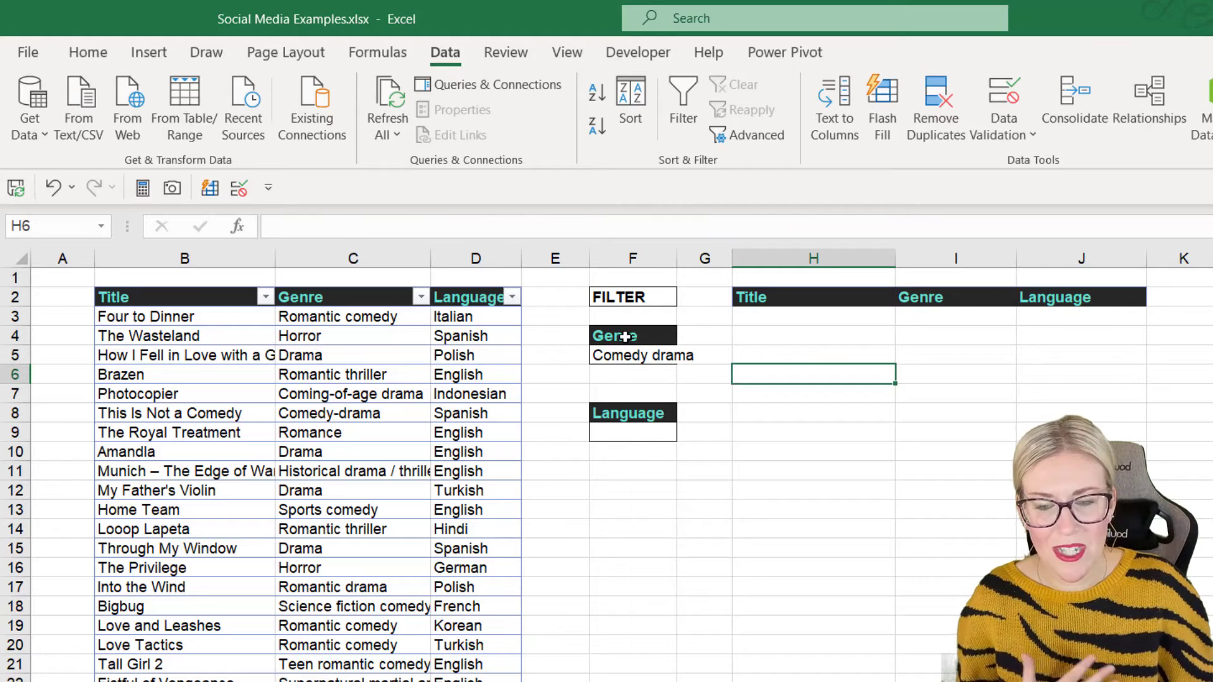
# Begin a FILTER formula in H3 over Netflix_Movies with the bracketed first condition (Netflix_Movies[Genre]=F5)
pyautogui.click(782, 317)
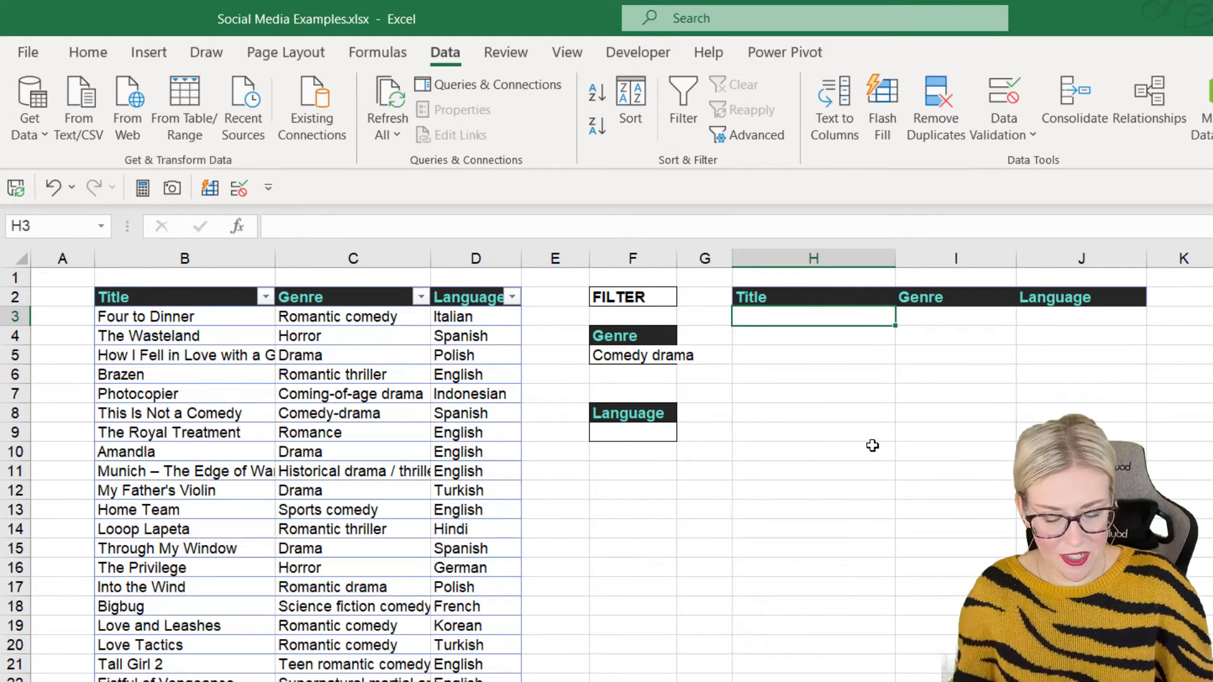
pyautogui.write('=FIL')
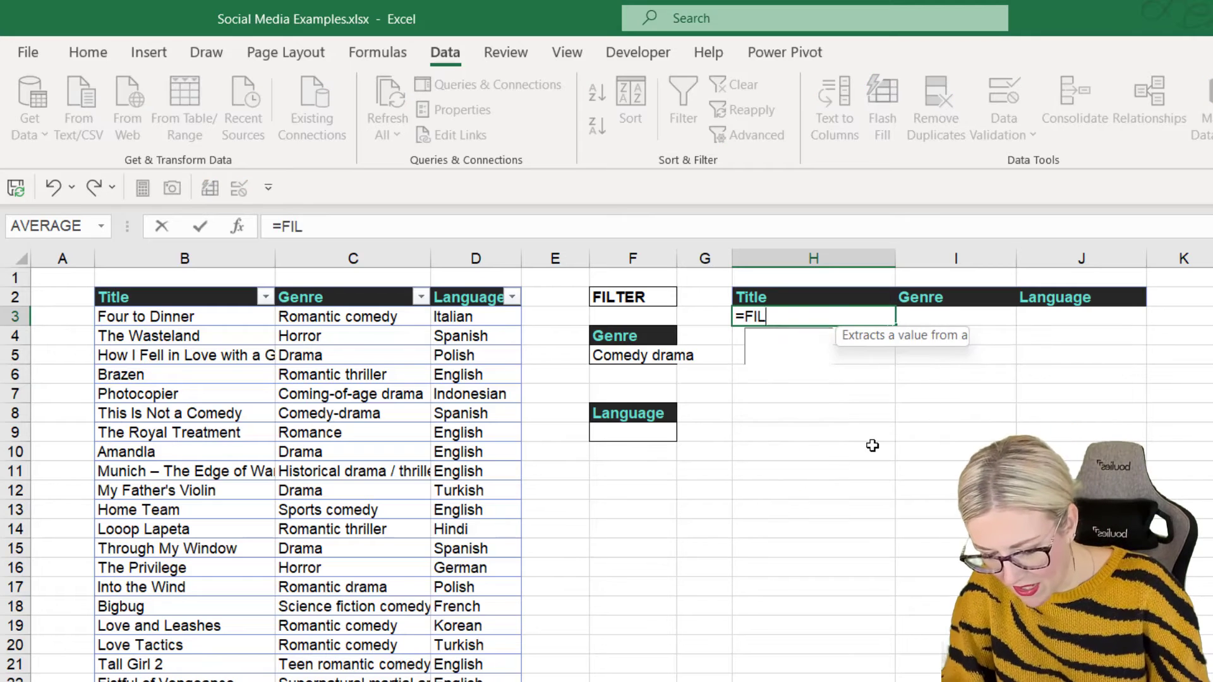
pyautogui.write('TER(')
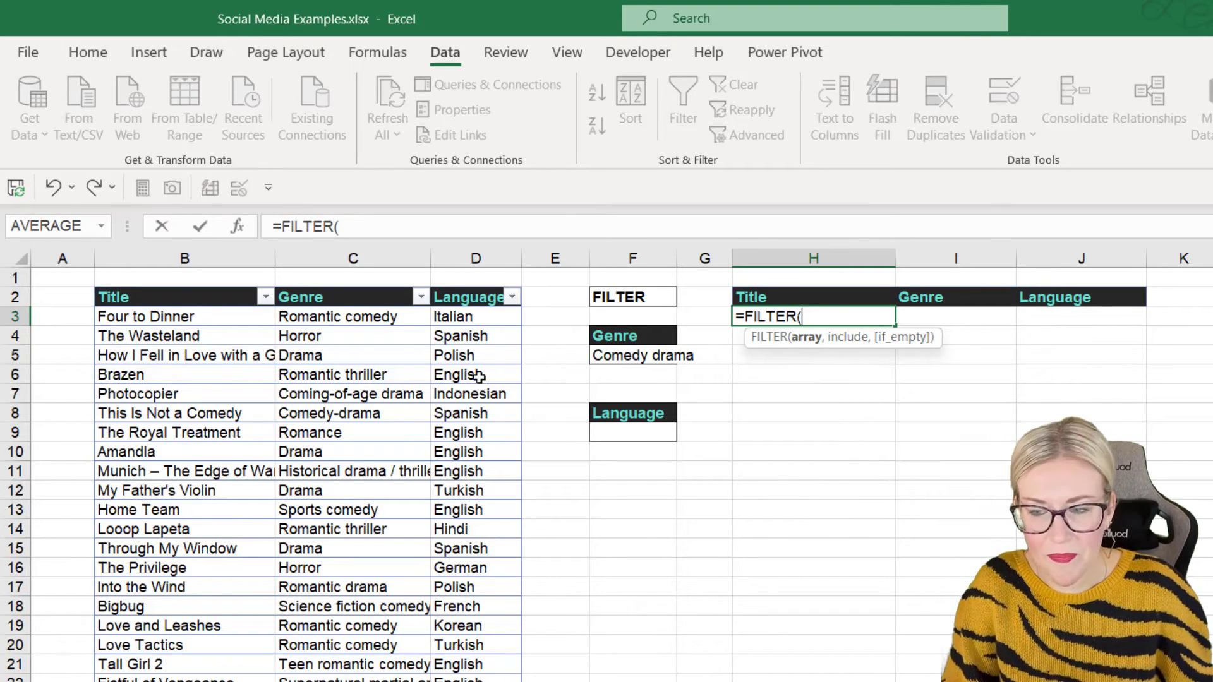
pyautogui.moveTo(187, 293); pyautogui.dragTo(487, 296)
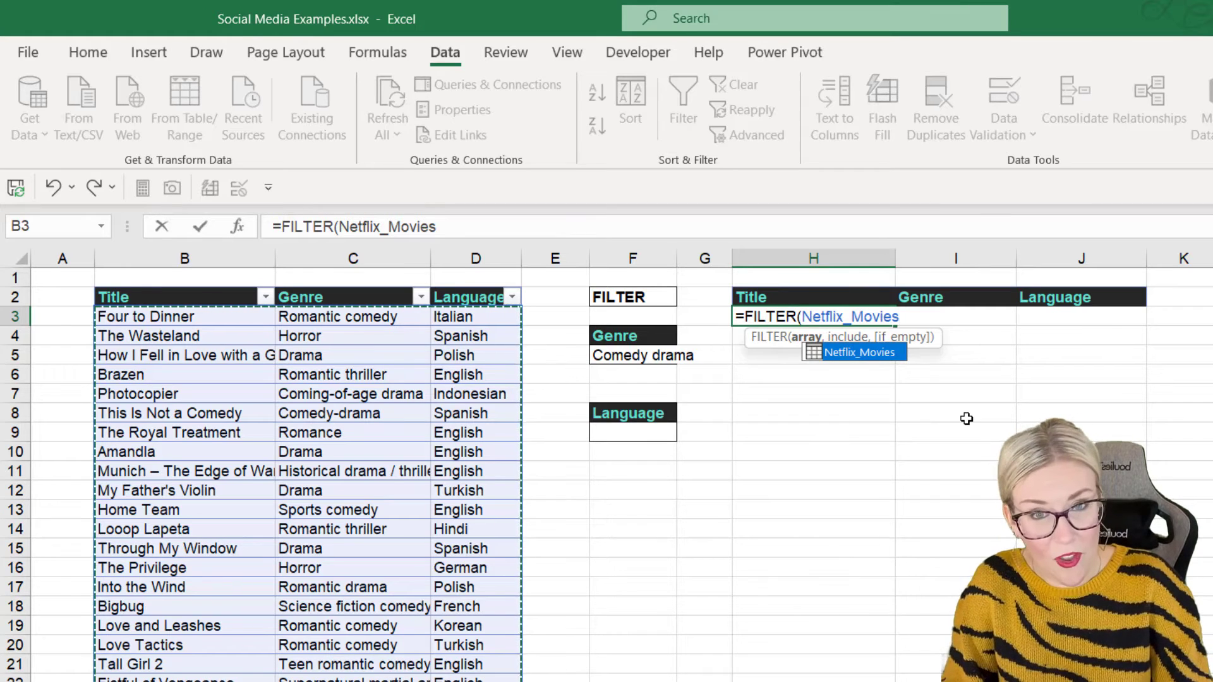
pyautogui.write(',')
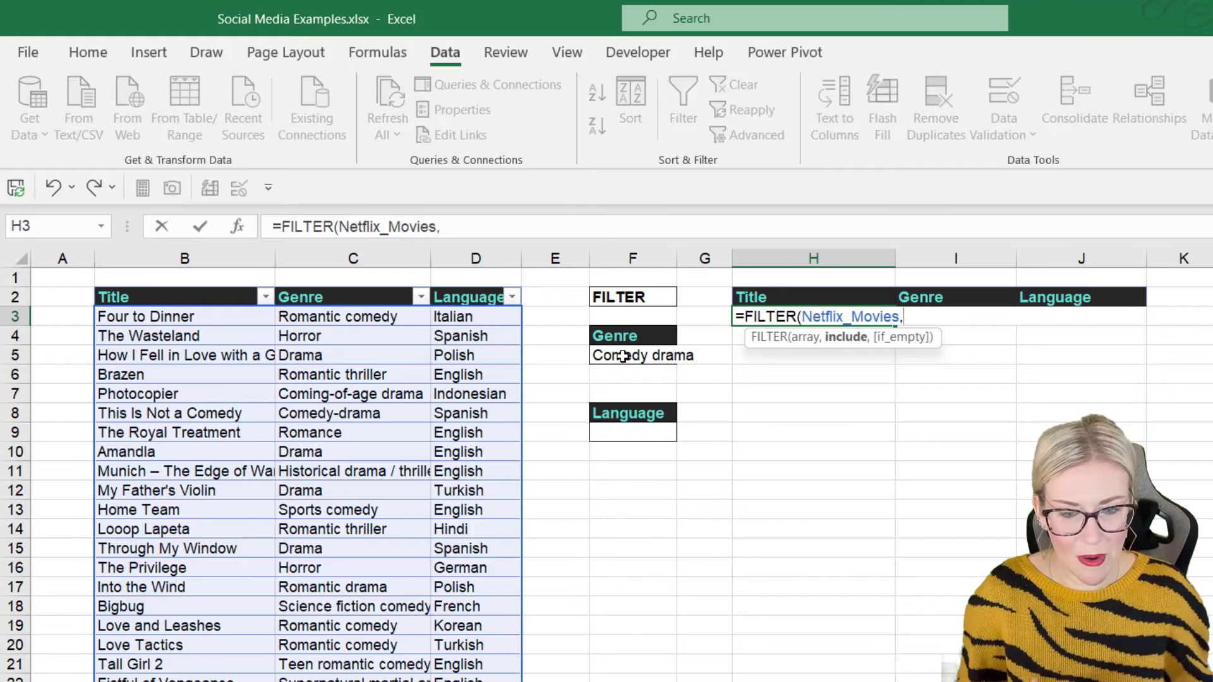
pyautogui.write('(')
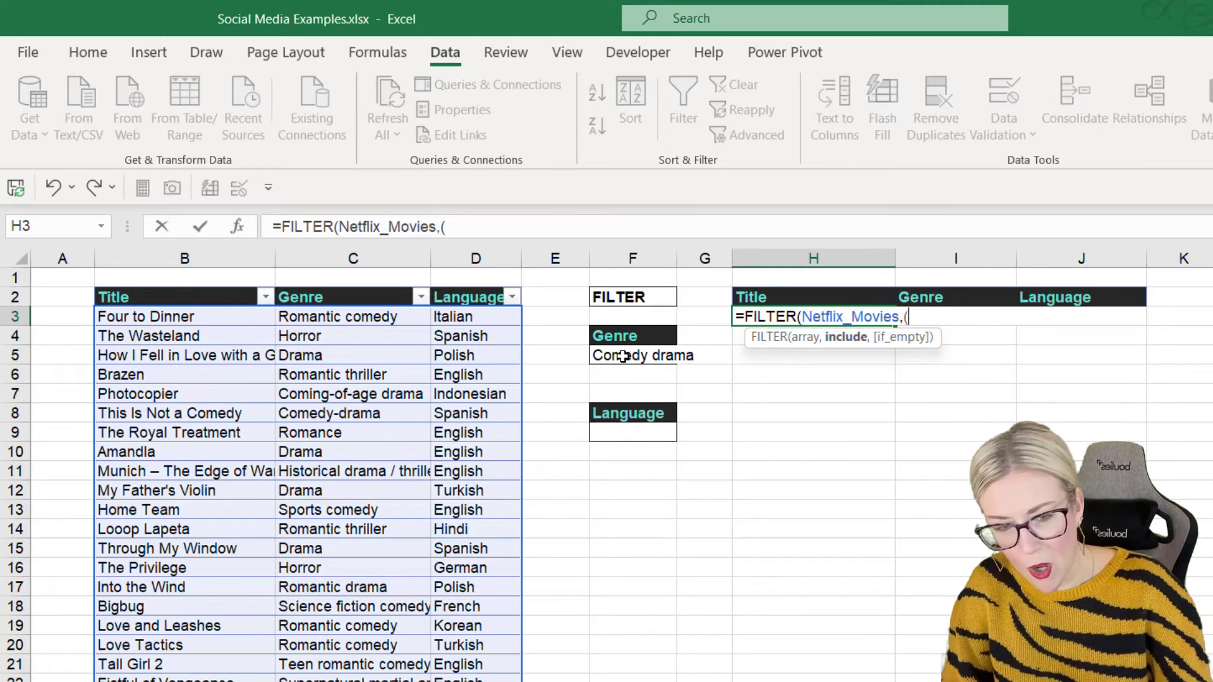
pyautogui.click(371, 289)
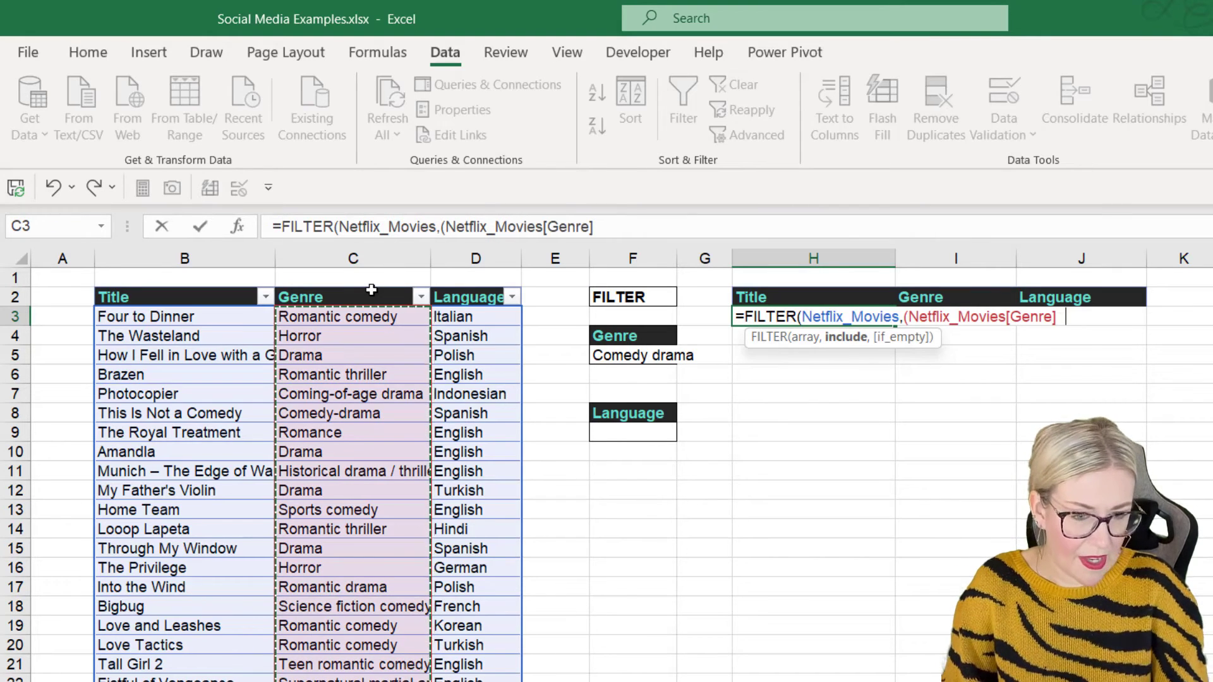
pyautogui.write('=')
pyautogui.click(624, 358)
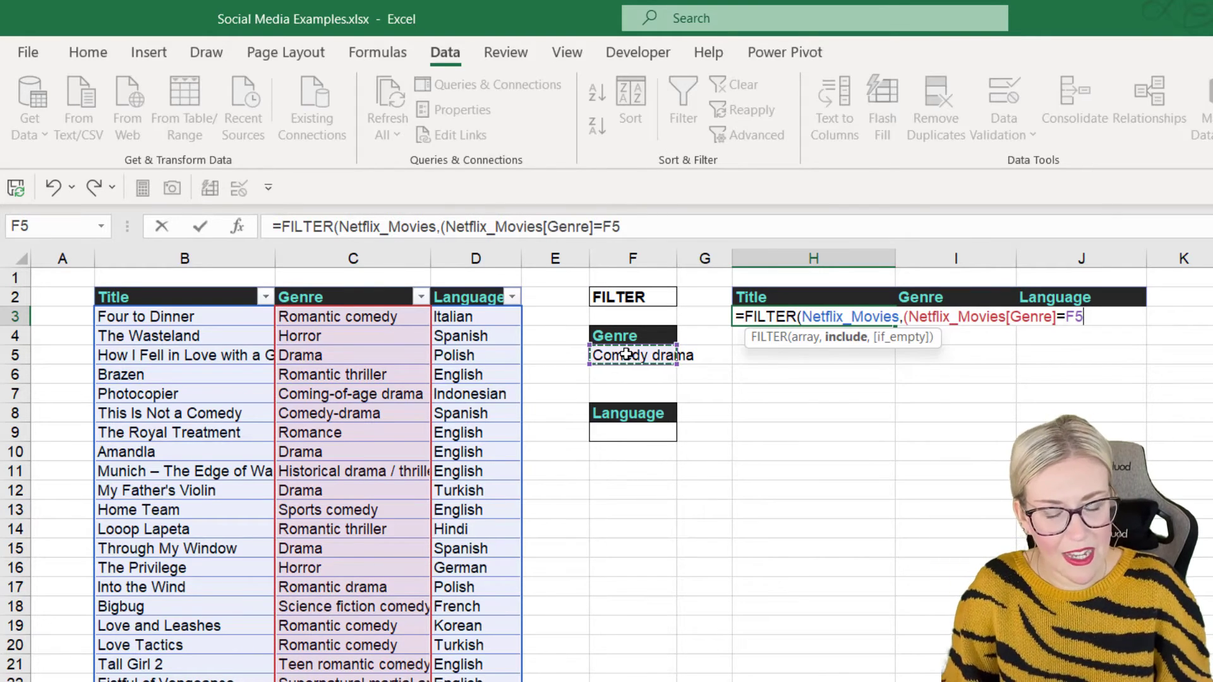
pyautogui.write(')')
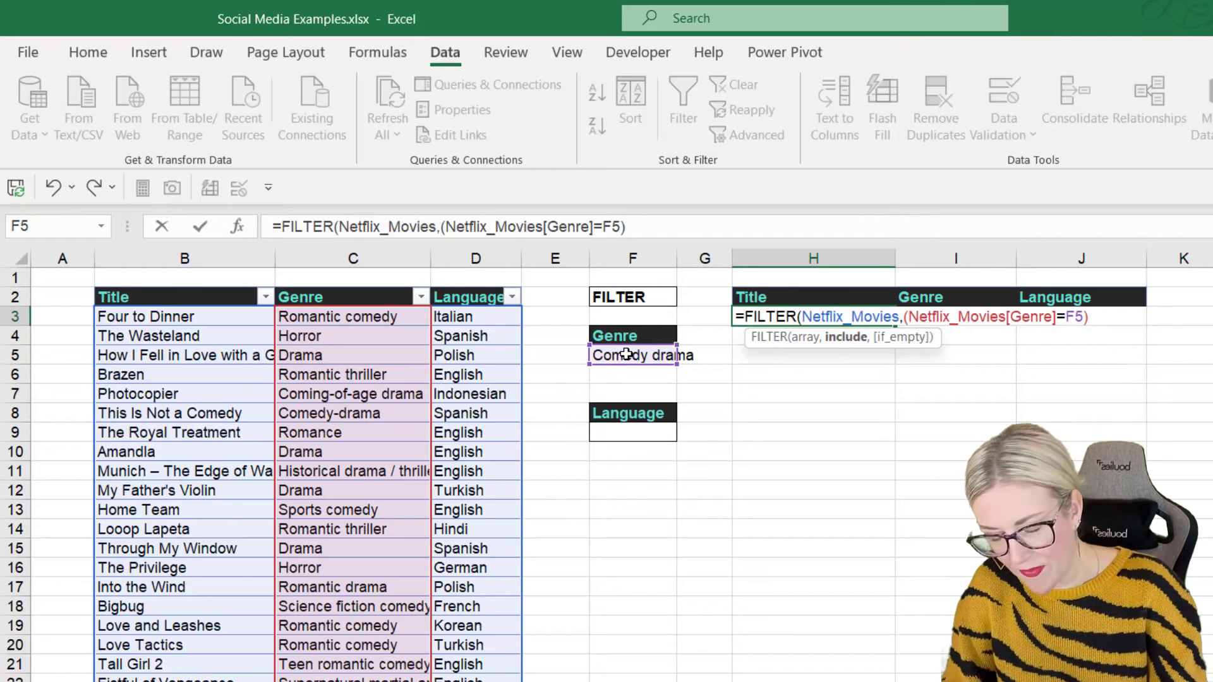
# Complete the H3 formula with the second condition *(Netflix_Movies[Language]=F9) and "No Records" as the if_empty text
pyautogui.write('*')
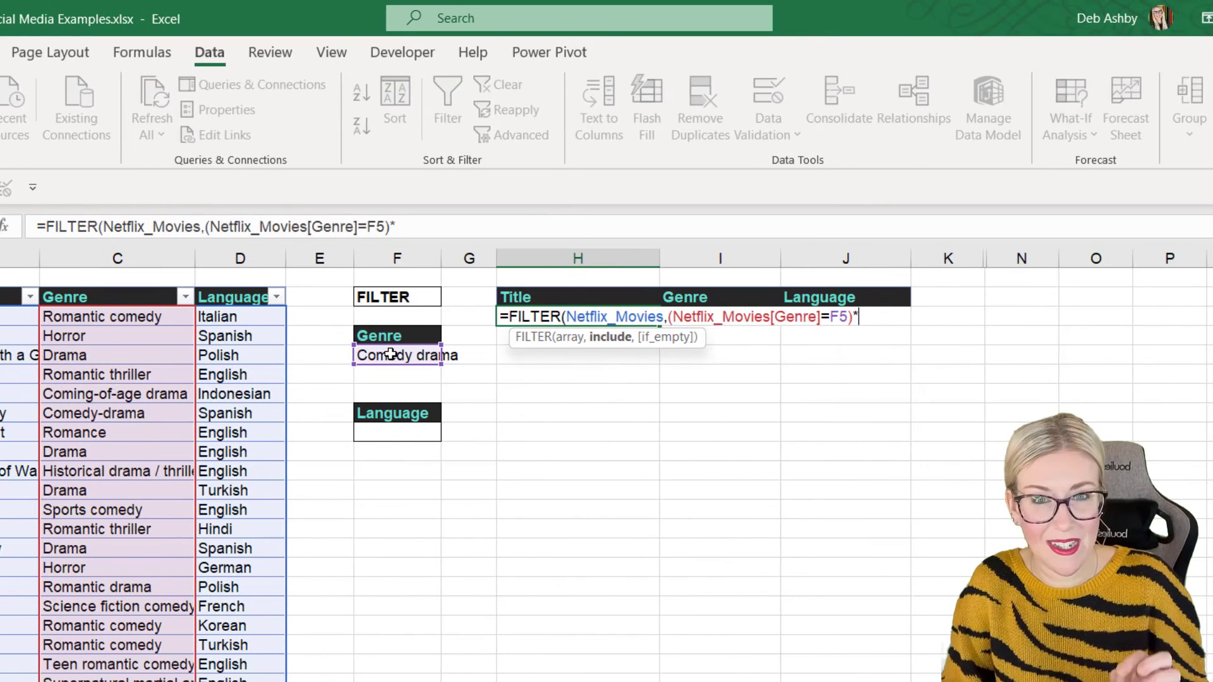
pyautogui.write('(')
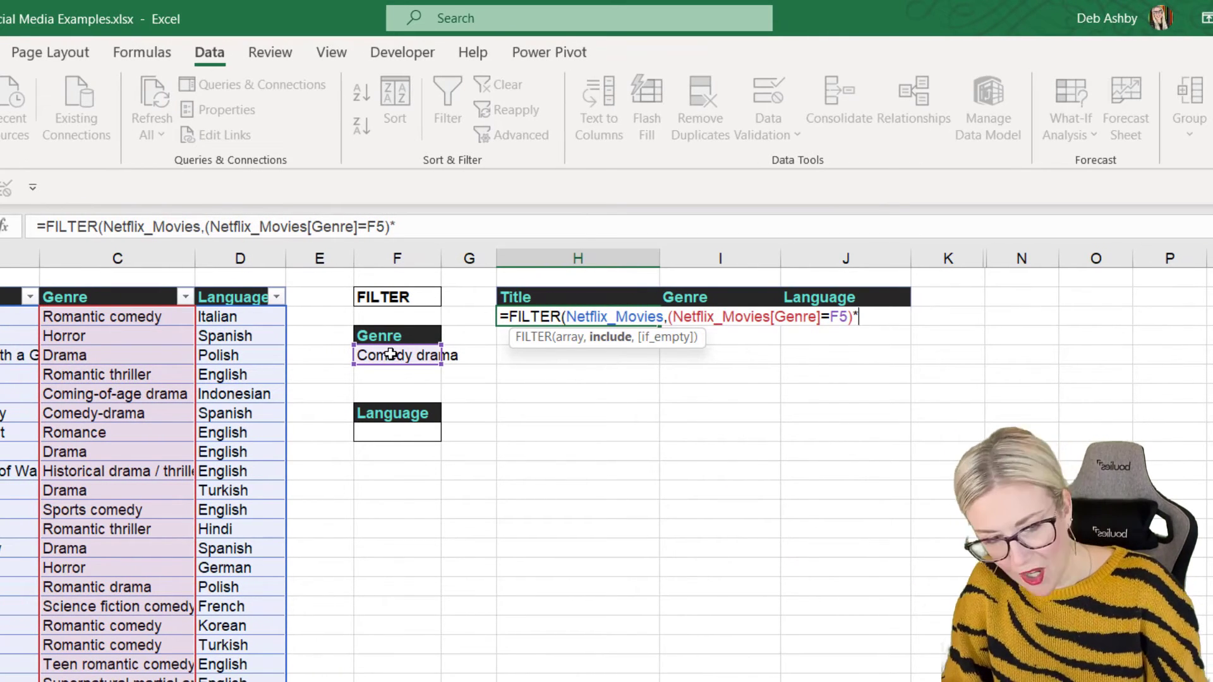
pyautogui.click(225, 289)
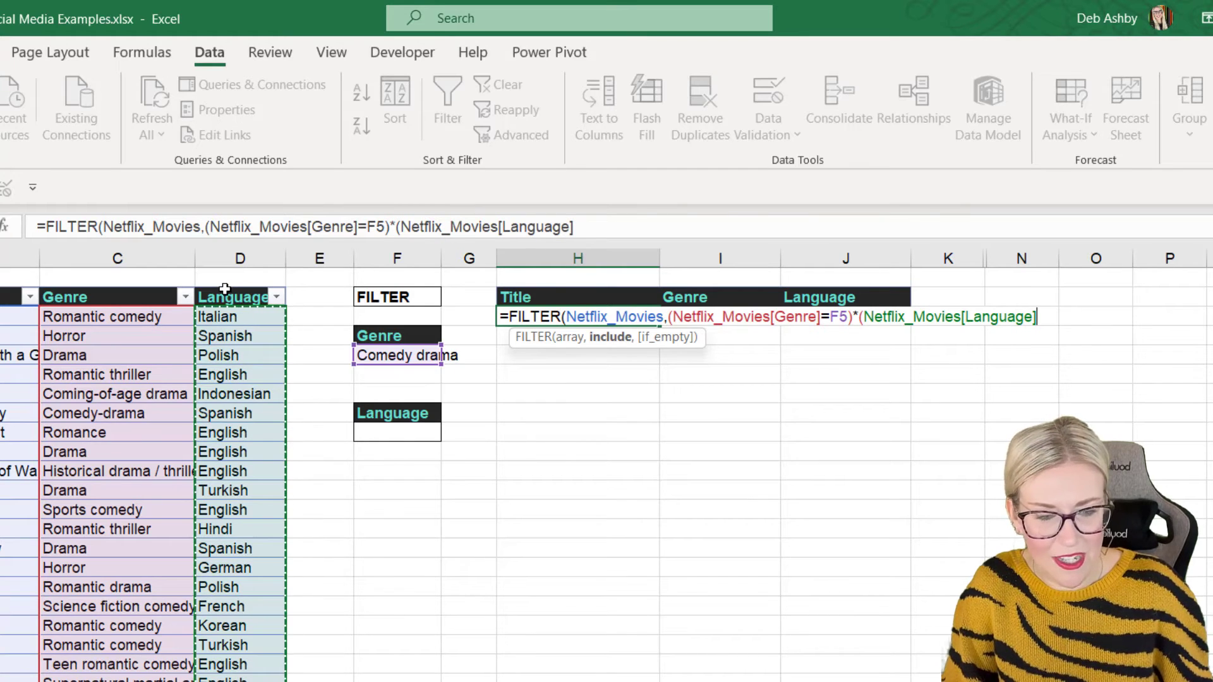
pyautogui.write('=')
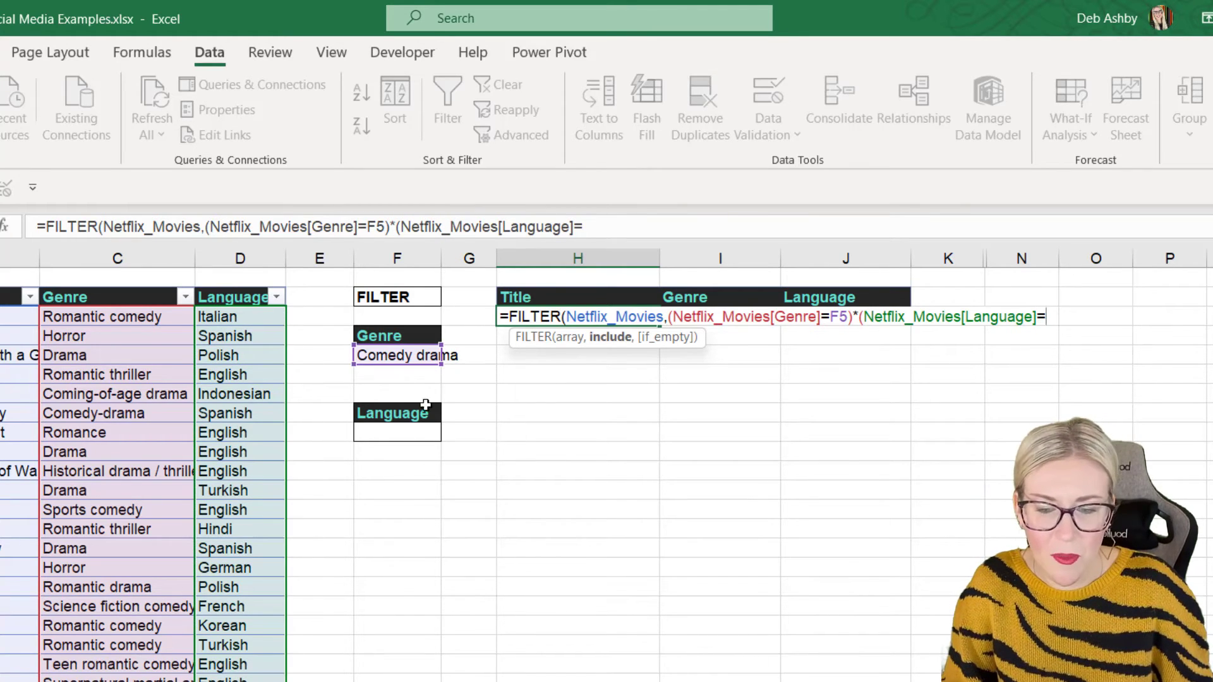
pyautogui.click(415, 436)
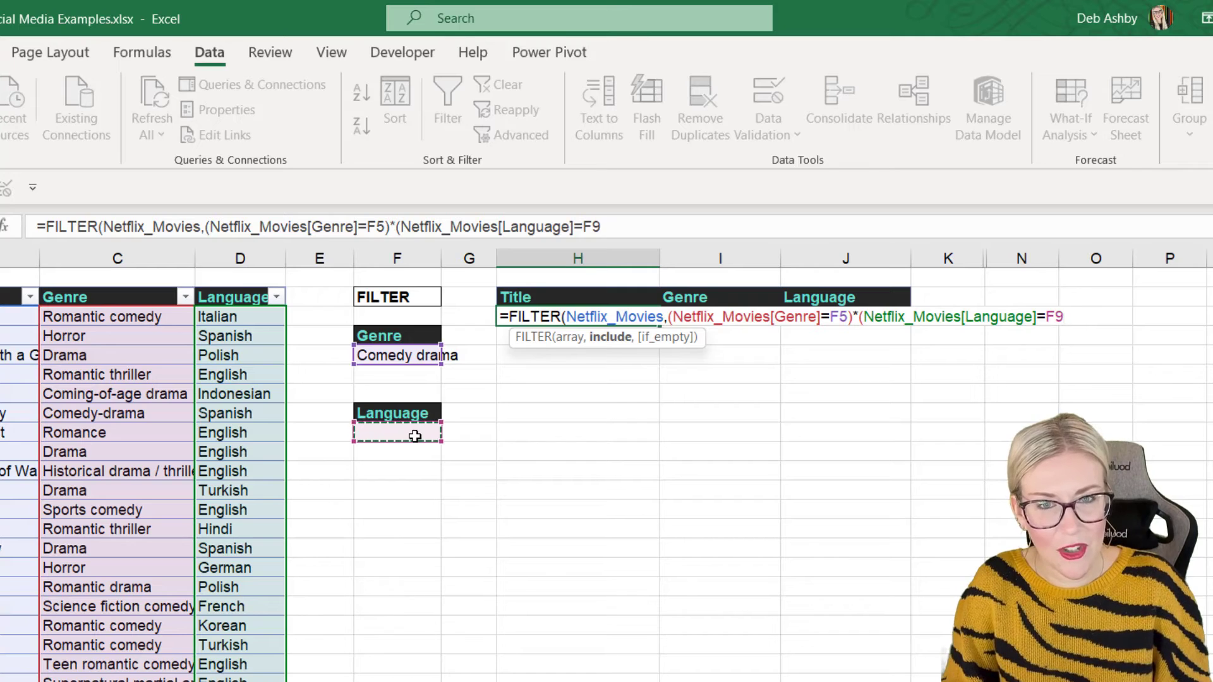
pyautogui.write(')')
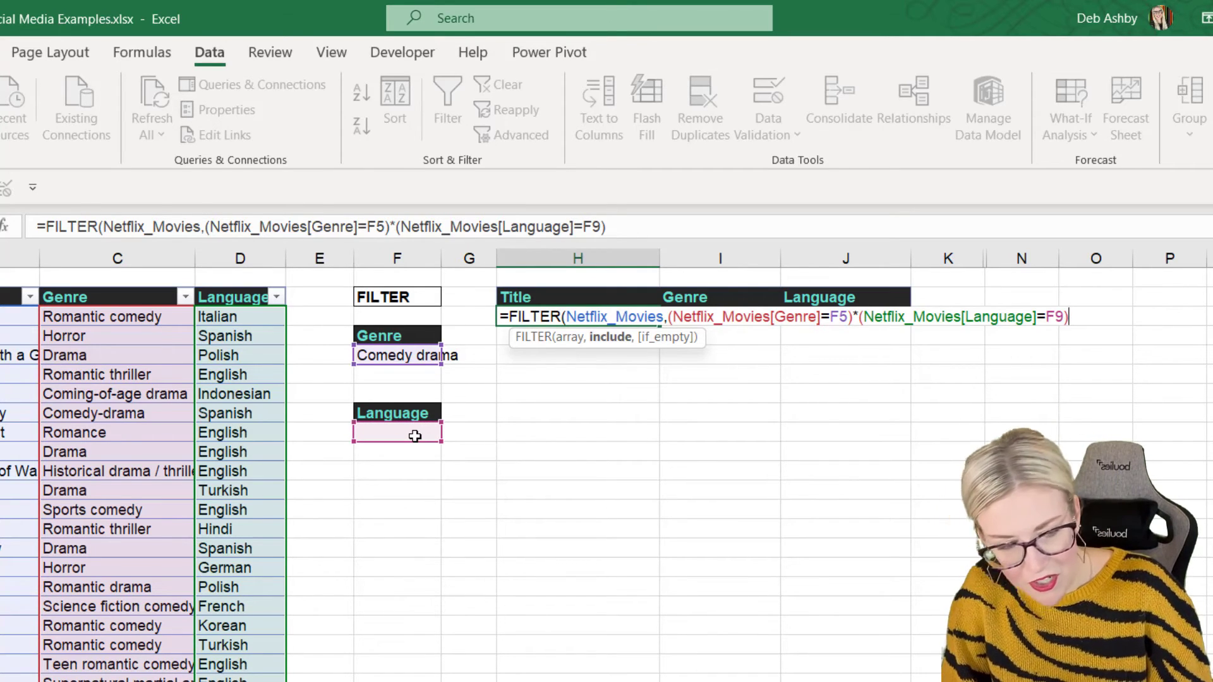
pyautogui.write(',')
pyautogui.write('"N')
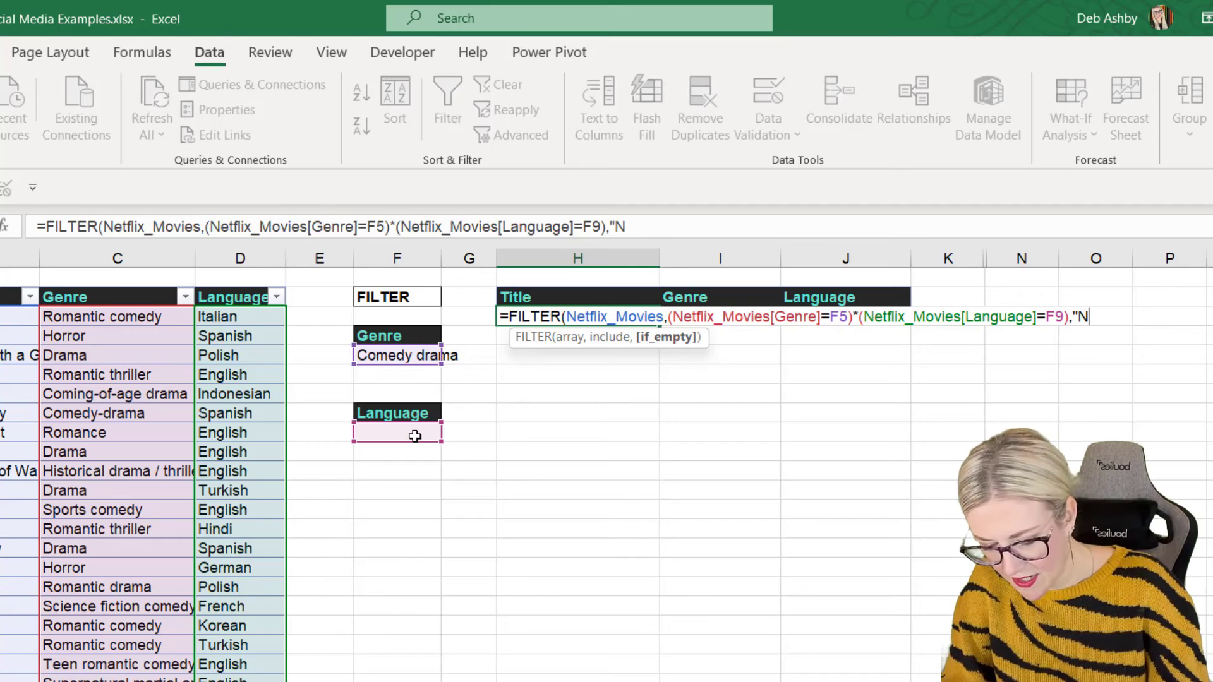
pyautogui.write('o Records")')
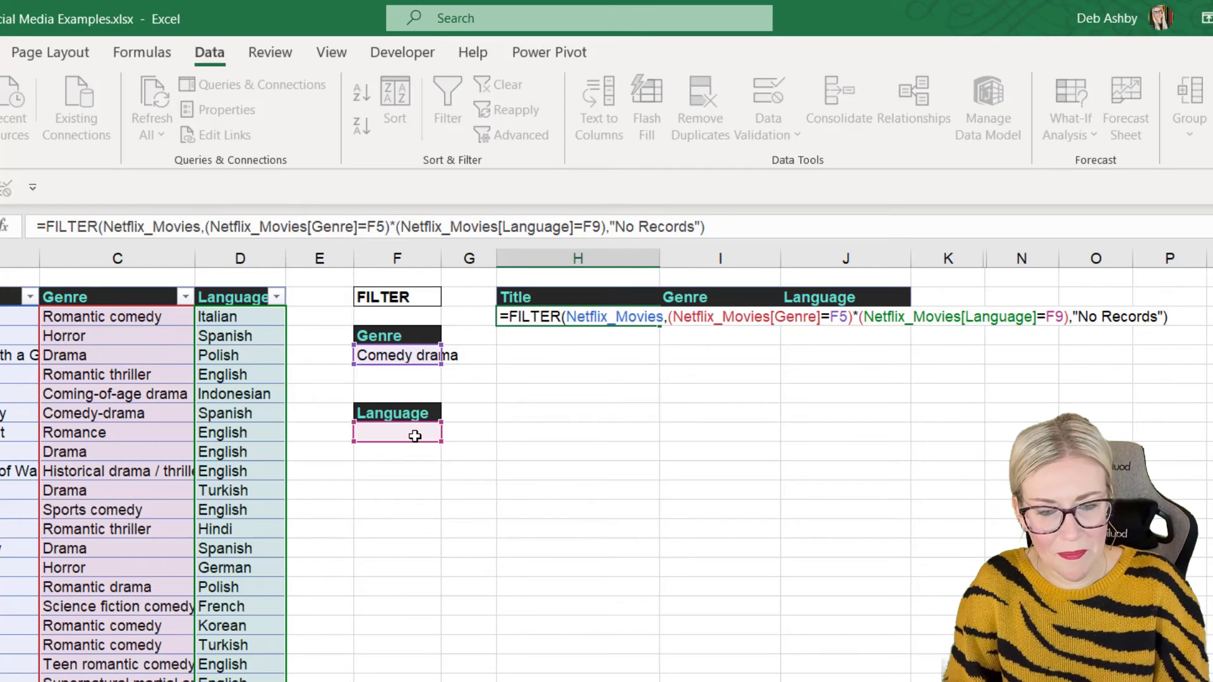
pyautogui.press('Return')
# Choose English as the language in F9 and Horror as the genre in F5 to test both criteria
pyautogui.click(415, 436)
pyautogui.click(449, 431)
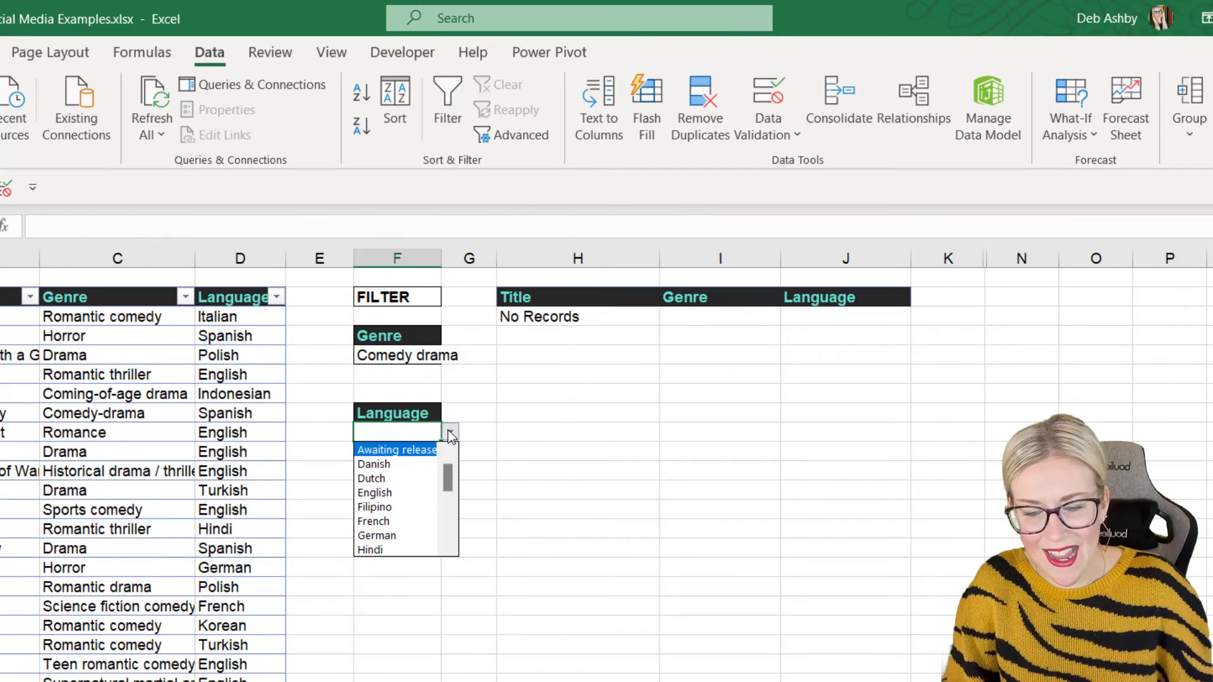
pyautogui.click(398, 493)
pyautogui.click(408, 355)
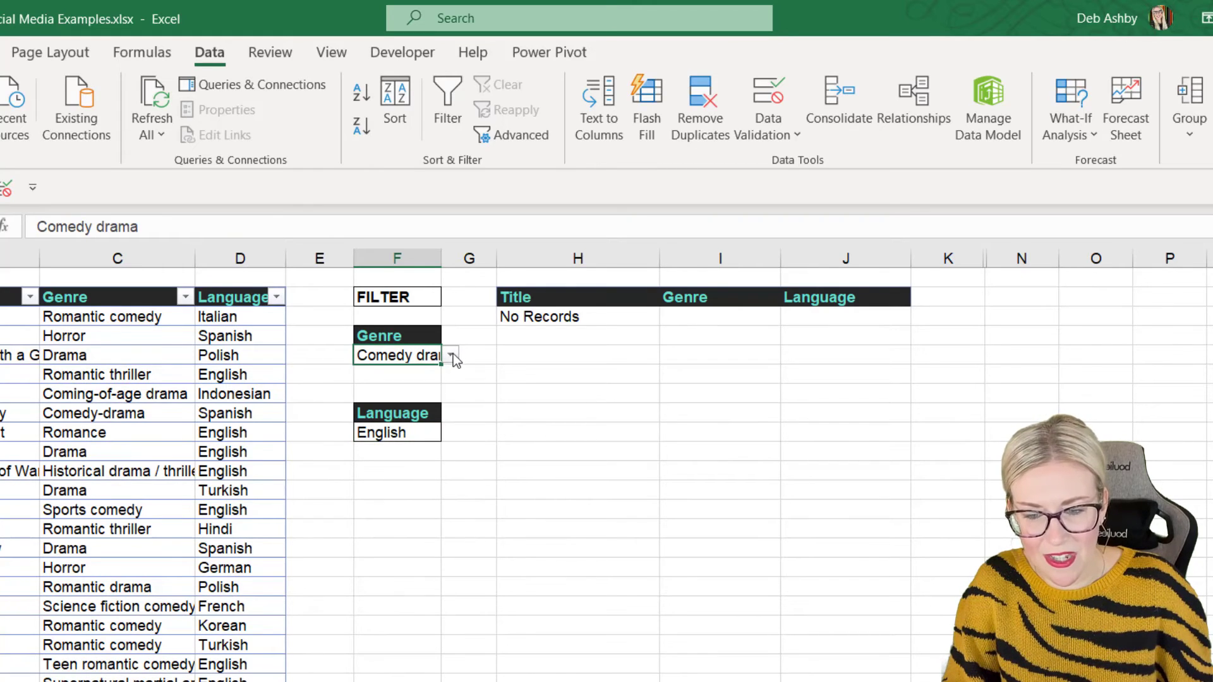
pyautogui.click(451, 356)
pyautogui.scroll(-3, 450, 414)
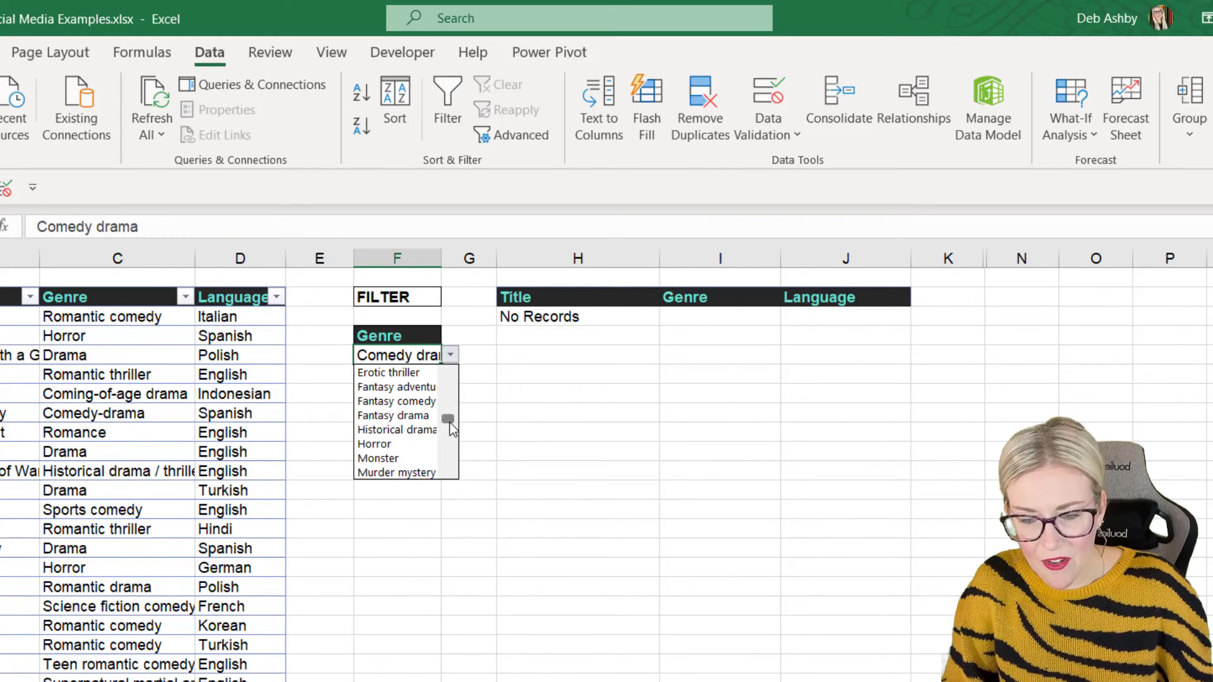
pyautogui.click(407, 450)
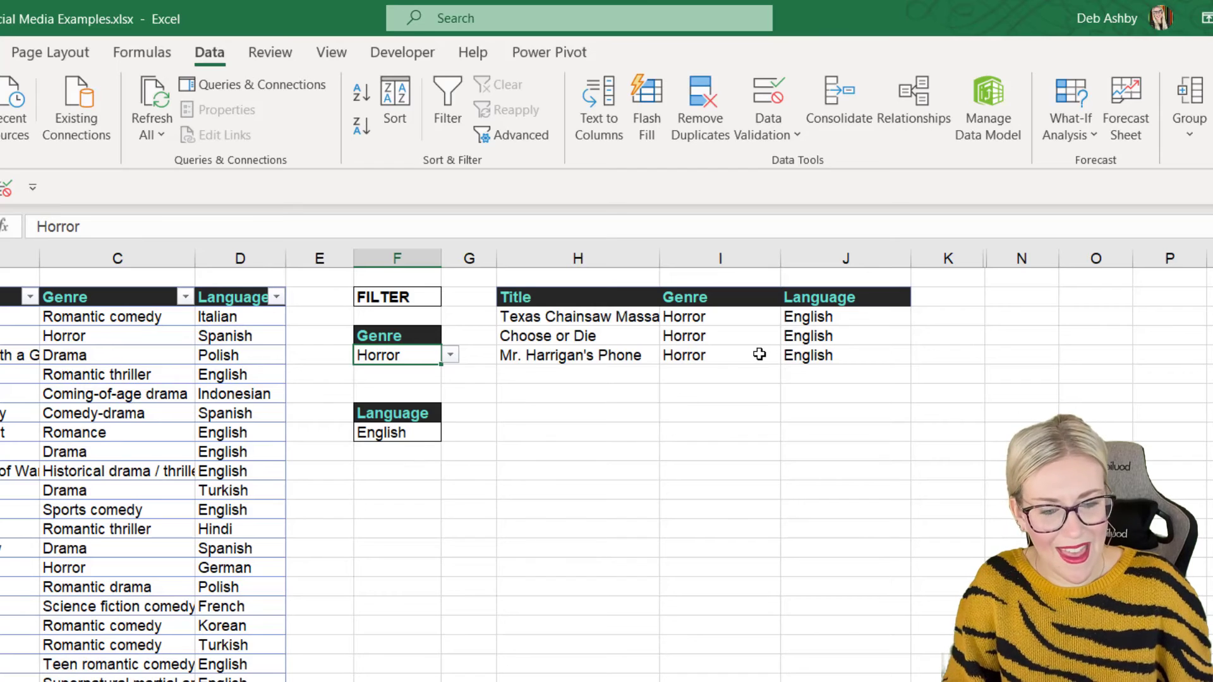
# Wrap the two-condition FILTER formula in H3 in SORT to list the matching movies alphabetically, and review the formula
pyautogui.click(47, 227)
pyautogui.write('SORT')
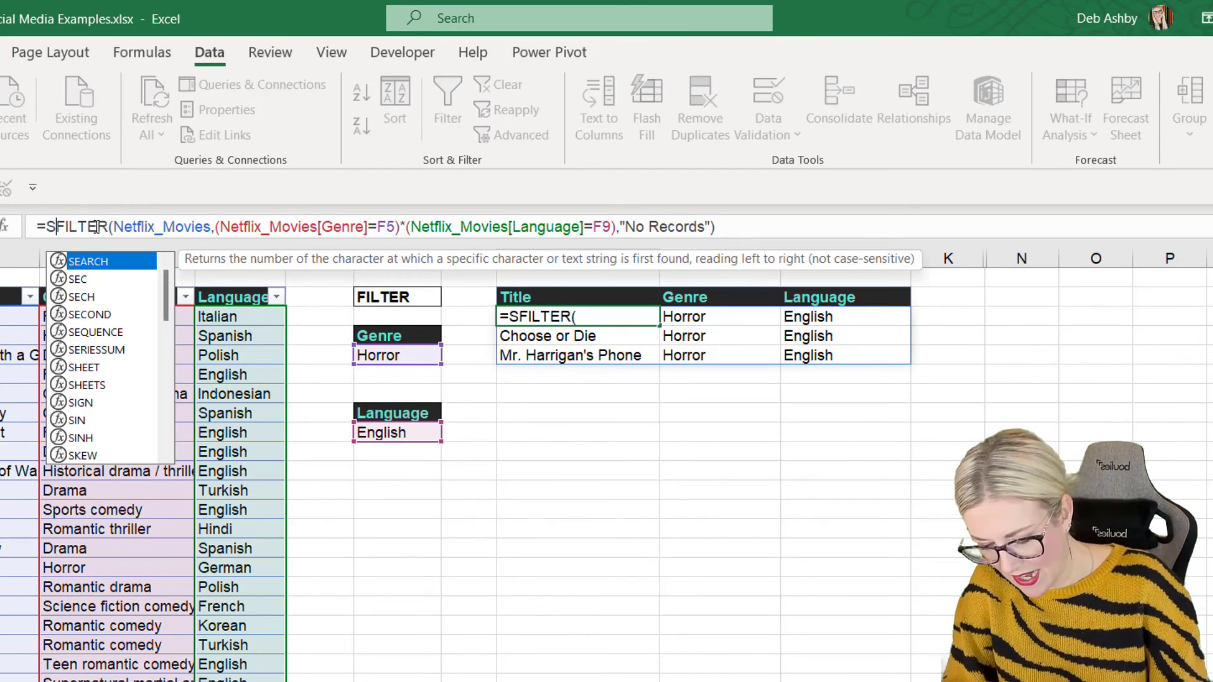
pyautogui.write('(')
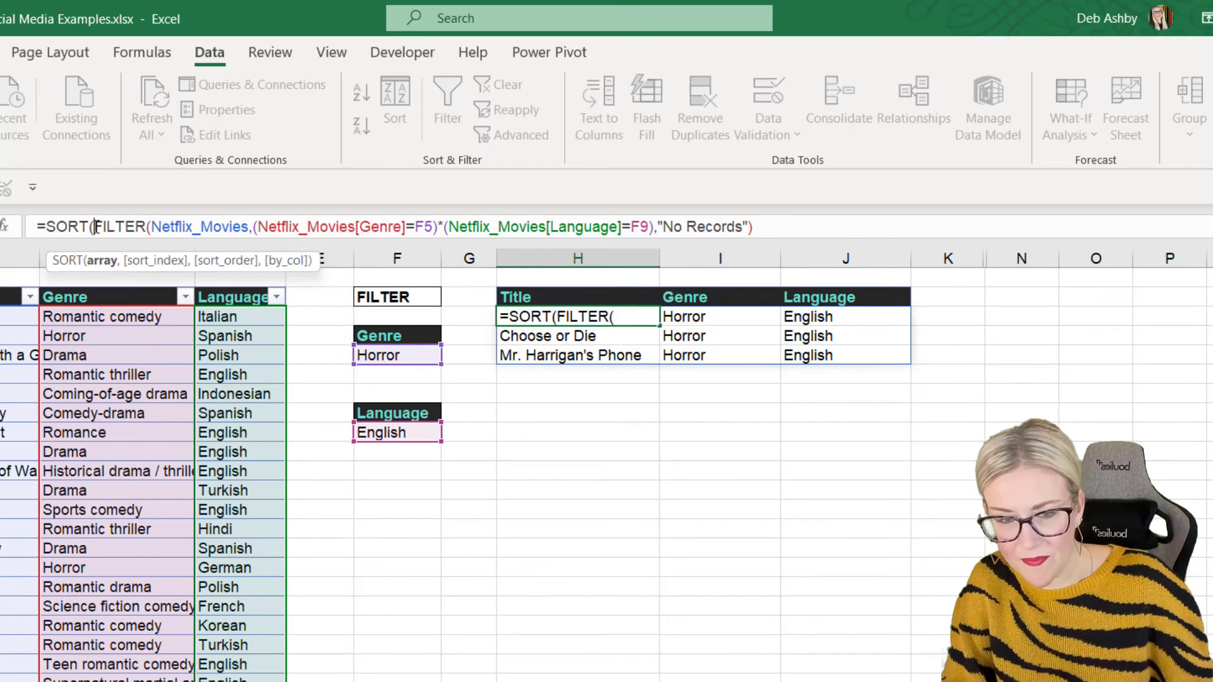
pyautogui.click(778, 222)
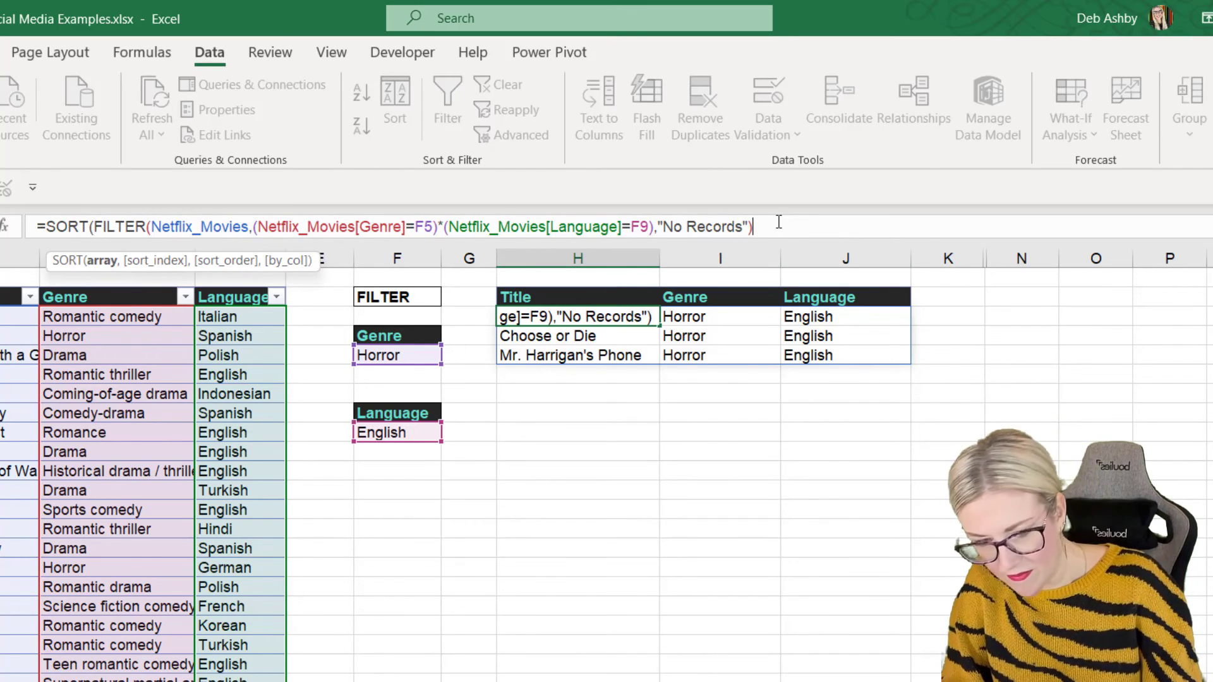
pyautogui.write(')')
pyautogui.press('Return')
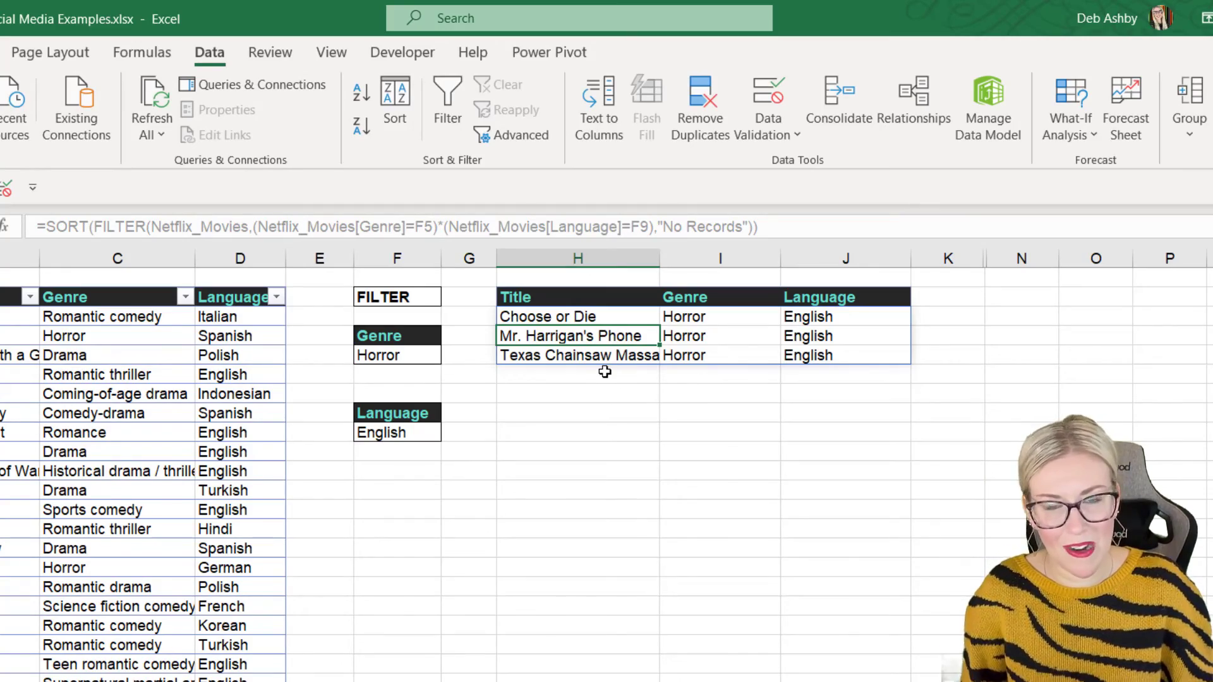
pyautogui.click(571, 320)
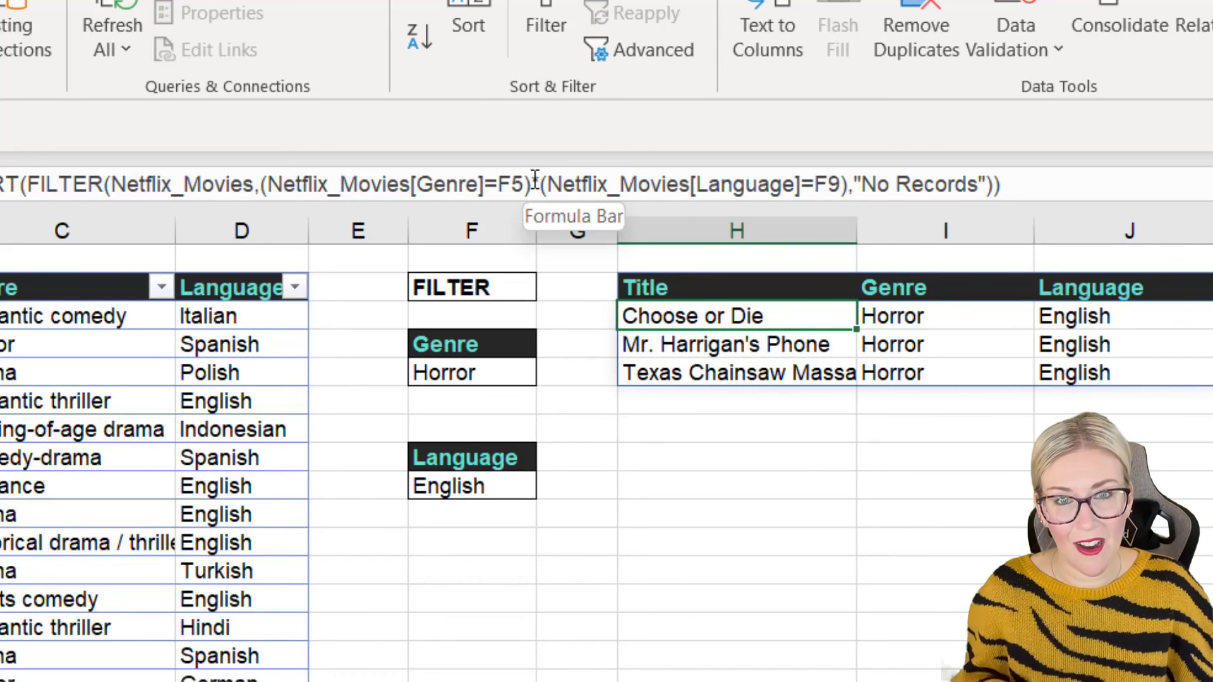
pyautogui.write('*')
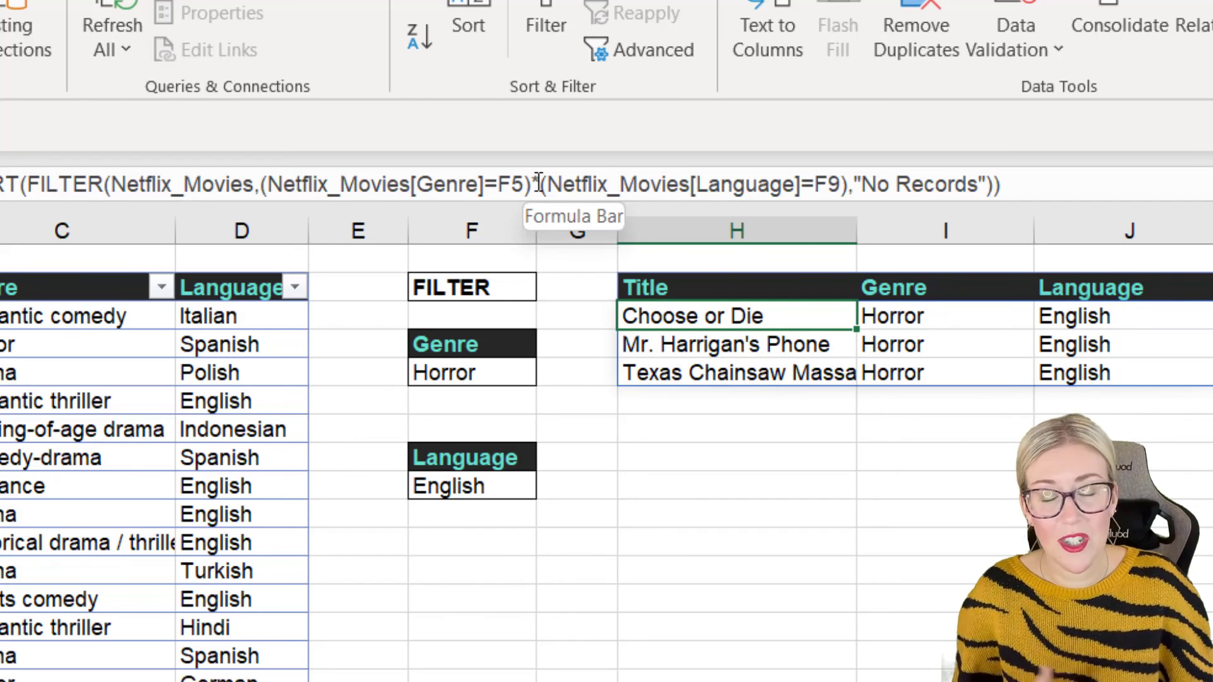